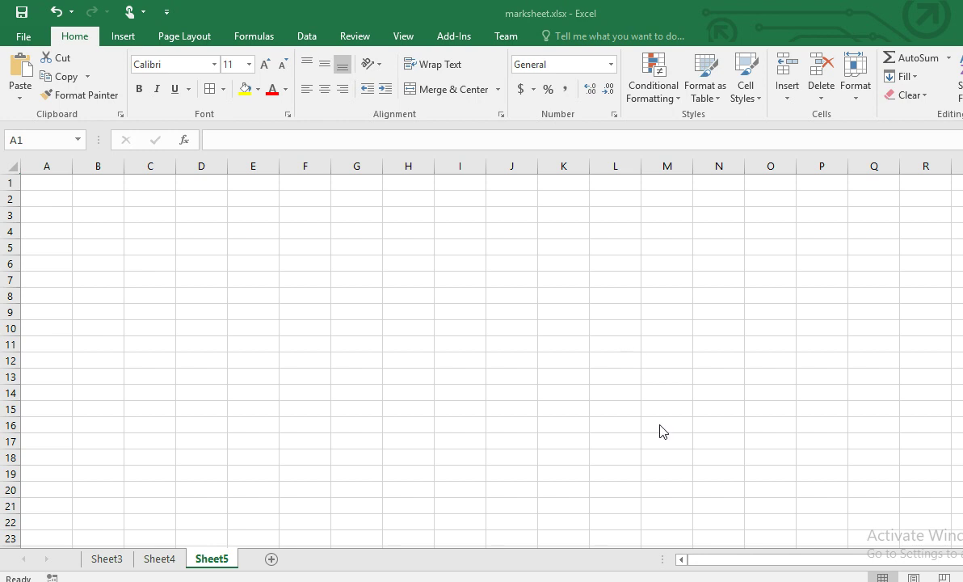
# Step: Enter the labels bank name, address, account holder name and account no in A1, A2, A4 and A5
pyautogui.click(61, 183)
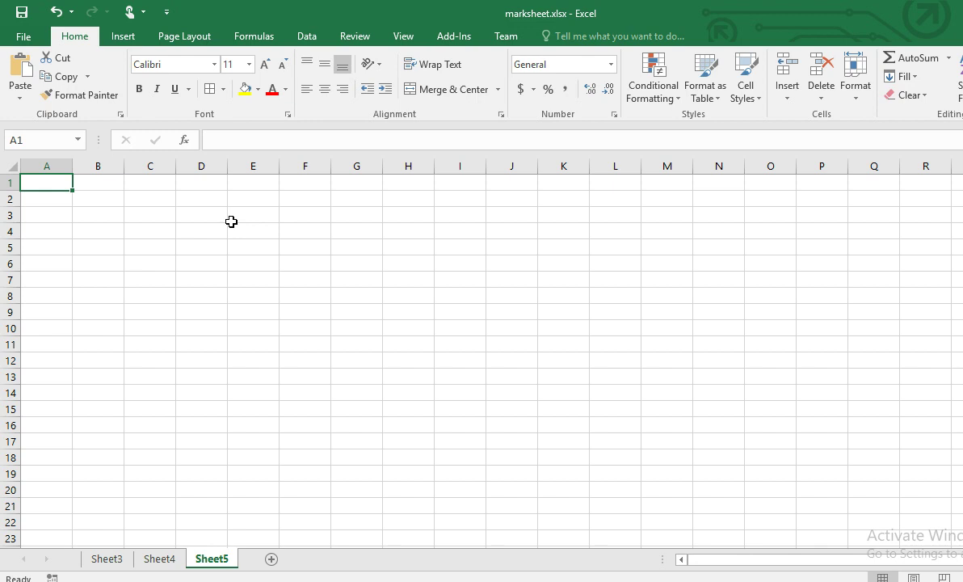
pyautogui.write('bank name')
pyautogui.press('Return')
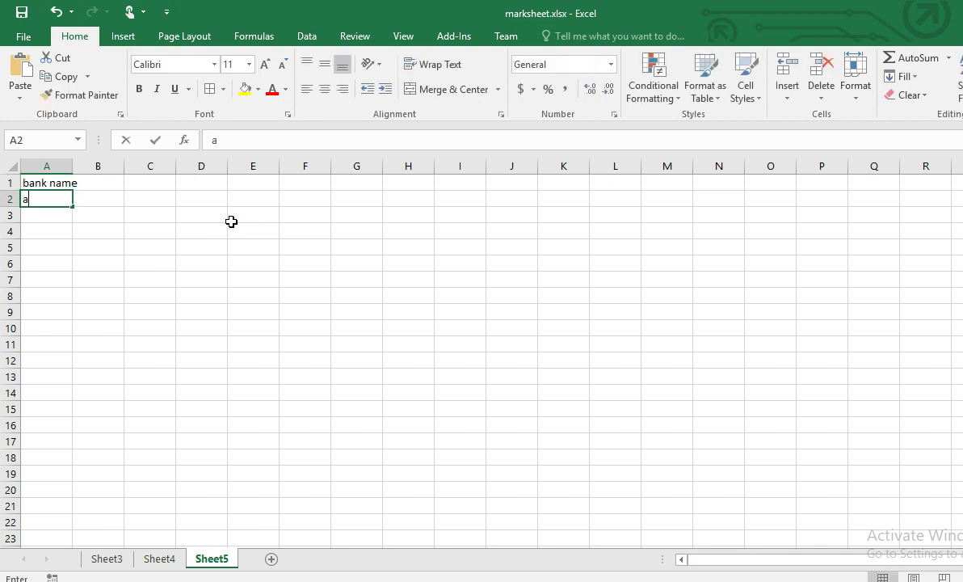
pyautogui.write('address')
pyautogui.press('Return')
pyautogui.press('Return')
pyautogui.write('a')
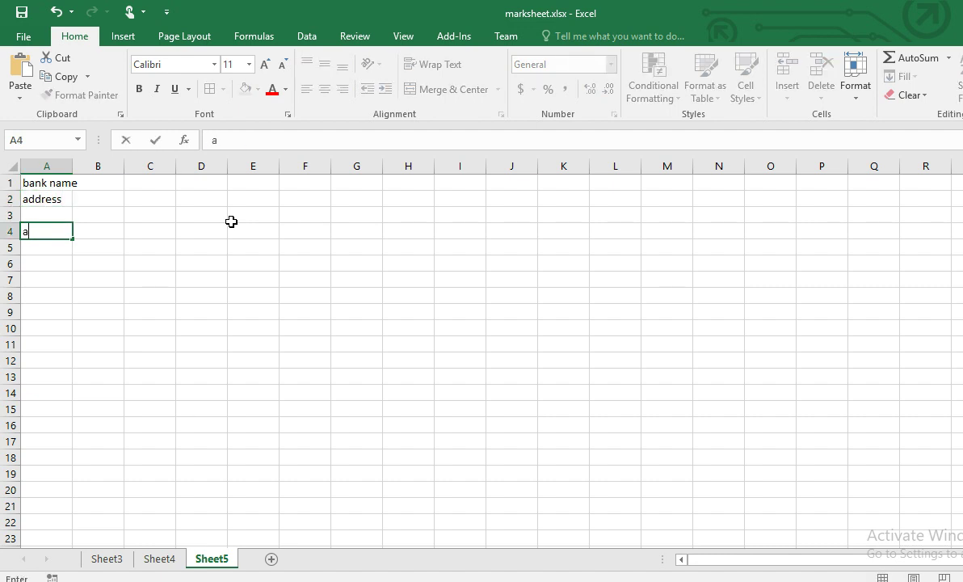
pyautogui.write('ccount holder name')
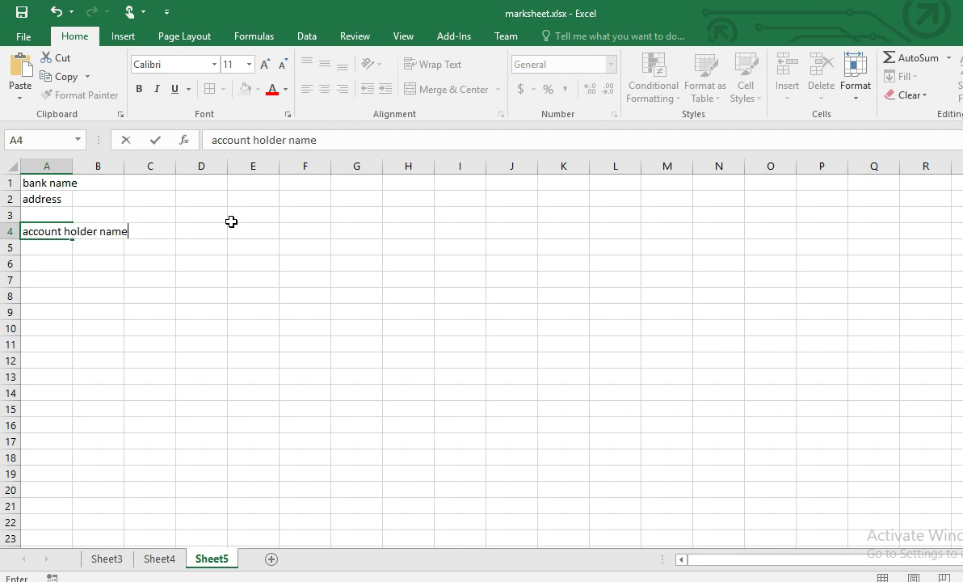
pyautogui.press('Return')
pyautogui.write('account no')
pyautogui.press('Return')
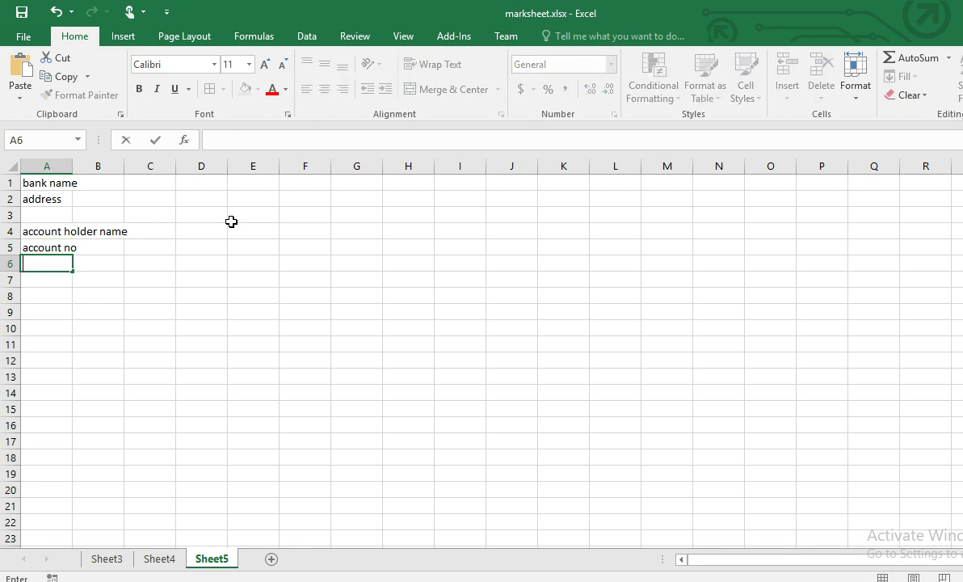
# Step: Add the labels int rate, tax rate and account status in A6 to A8
pyautogui.write('int')
pyautogui.write('y')
pyautogui.press('BackSpace')
pyautogui.press('BackSpace')
pyautogui.write('rate')
pyautogui.press('Return')
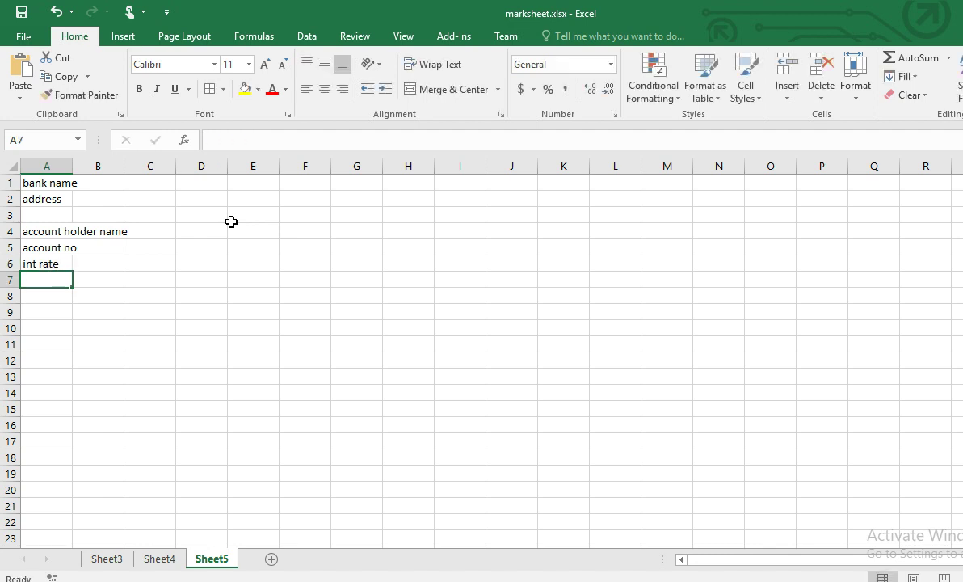
pyautogui.write('tax ta')
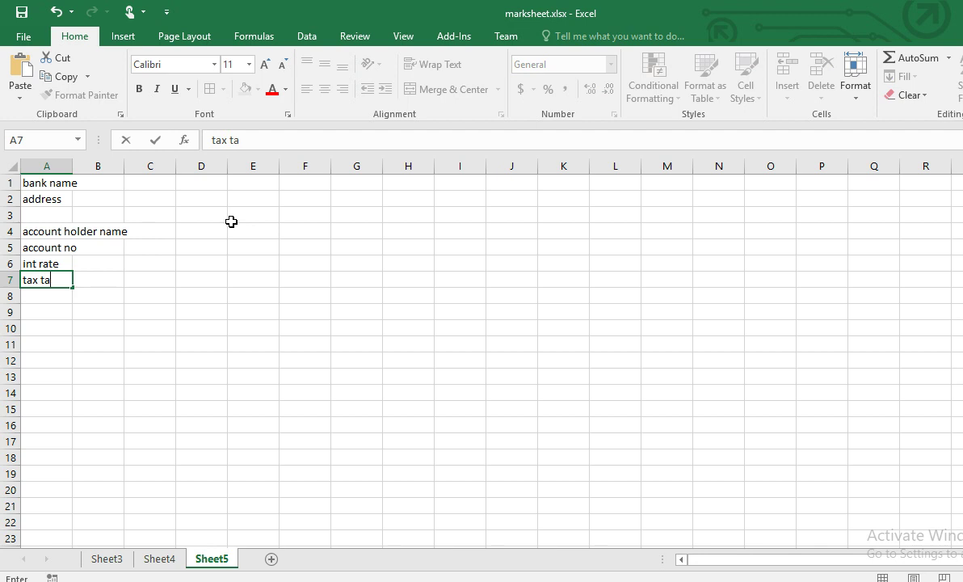
pyautogui.press('BackSpace')
pyautogui.press('BackSpace')
pyautogui.write('rate')
pyautogui.press('Return')
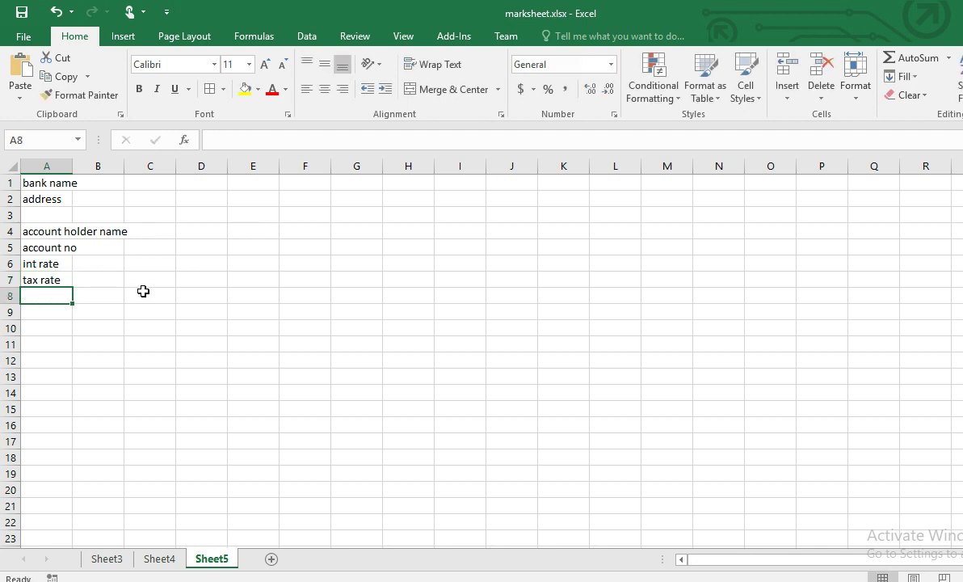
pyautogui.write('a')
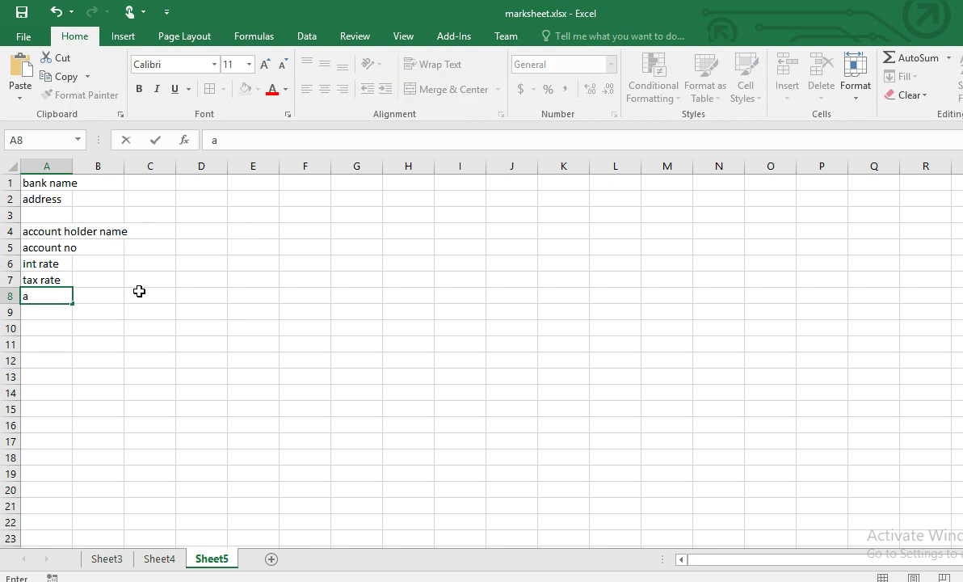
pyautogui.write('ccount status')
pyautogui.press('Return')
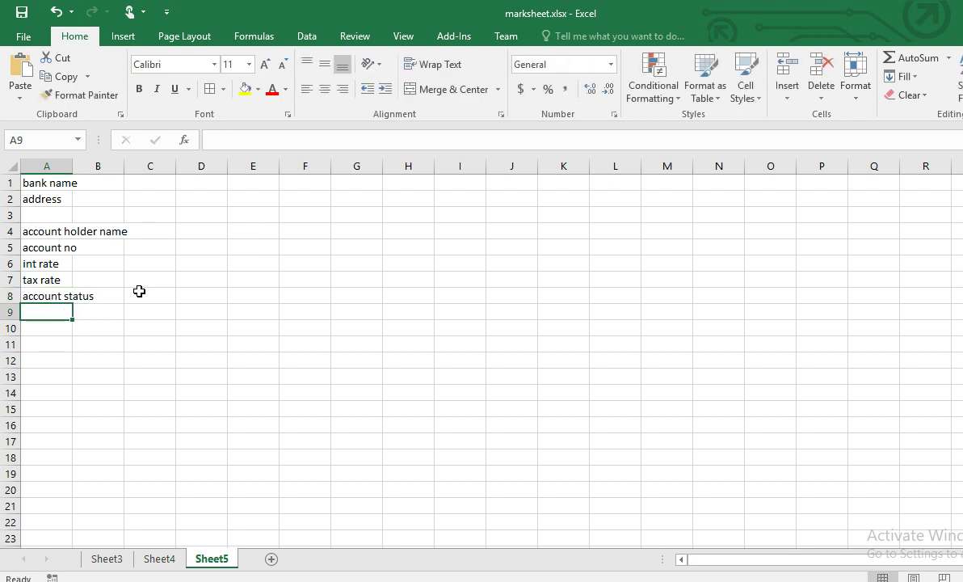
# Step: Enter the headings date, description, dr amount, cr amount and balance across A10:E10
pyautogui.click(49, 328)
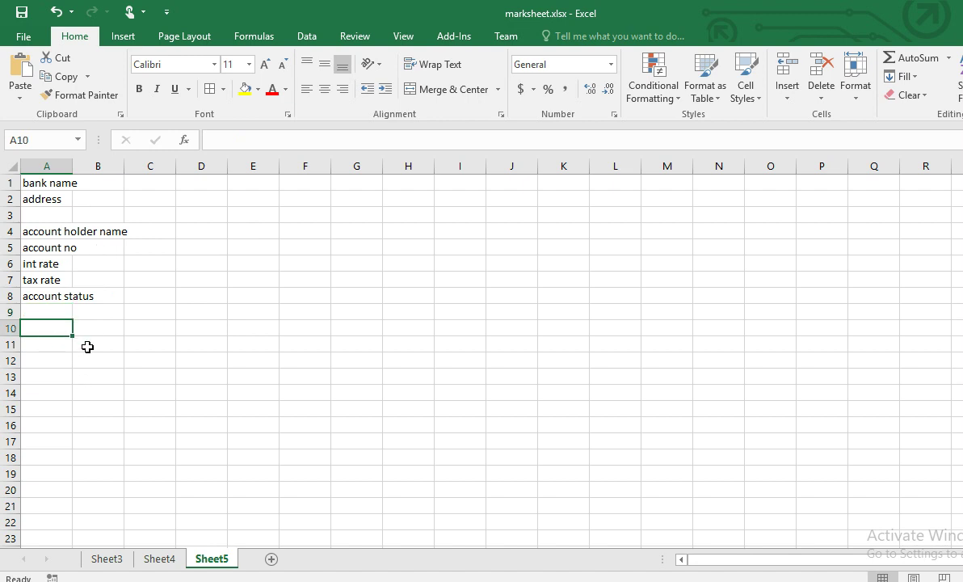
pyautogui.write('date')
pyautogui.press('Tab')
pyautogui.write('de')
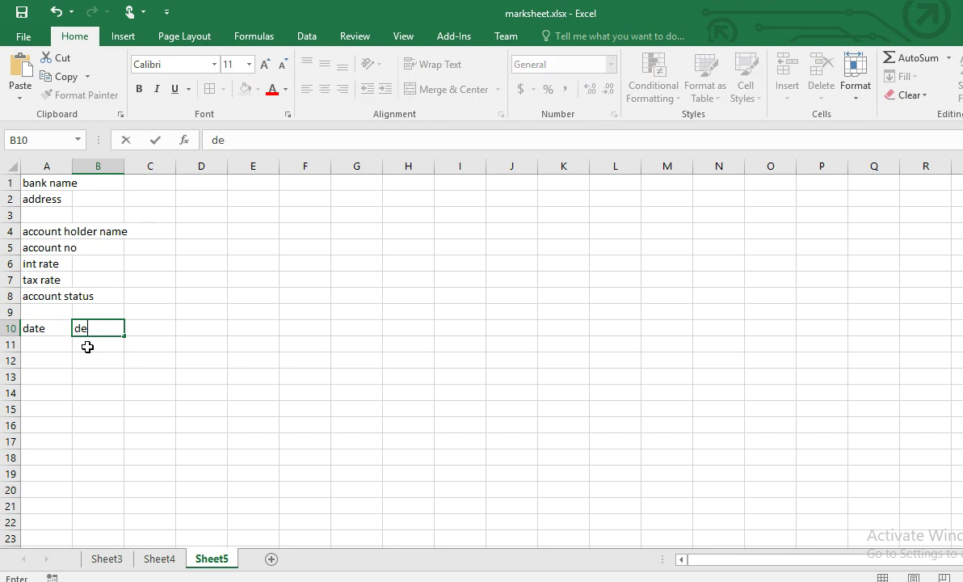
pyautogui.write('scription')
pyautogui.press('Tab')
pyautogui.write('d')
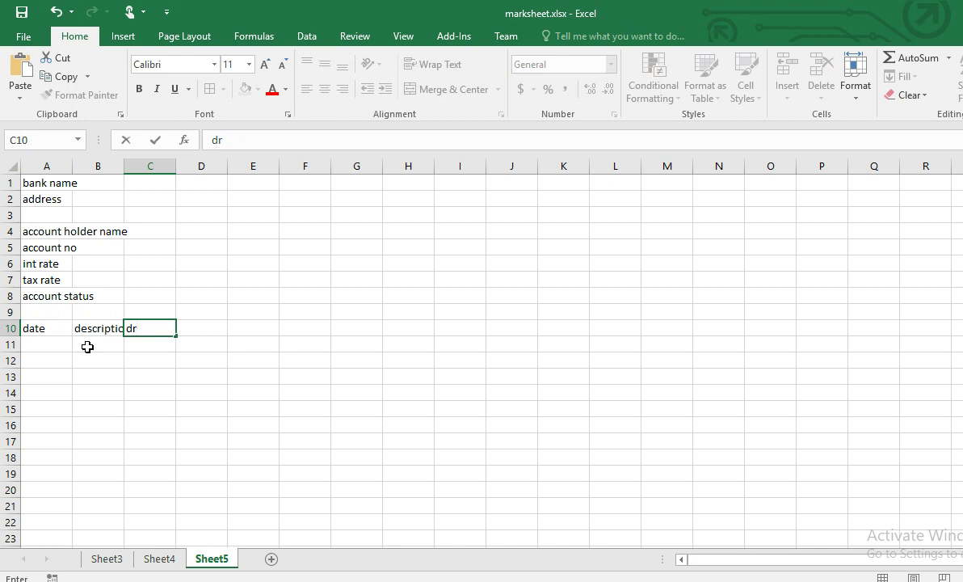
pyautogui.write(' amount')
pyautogui.press('Tab')
pyautogui.write('c')
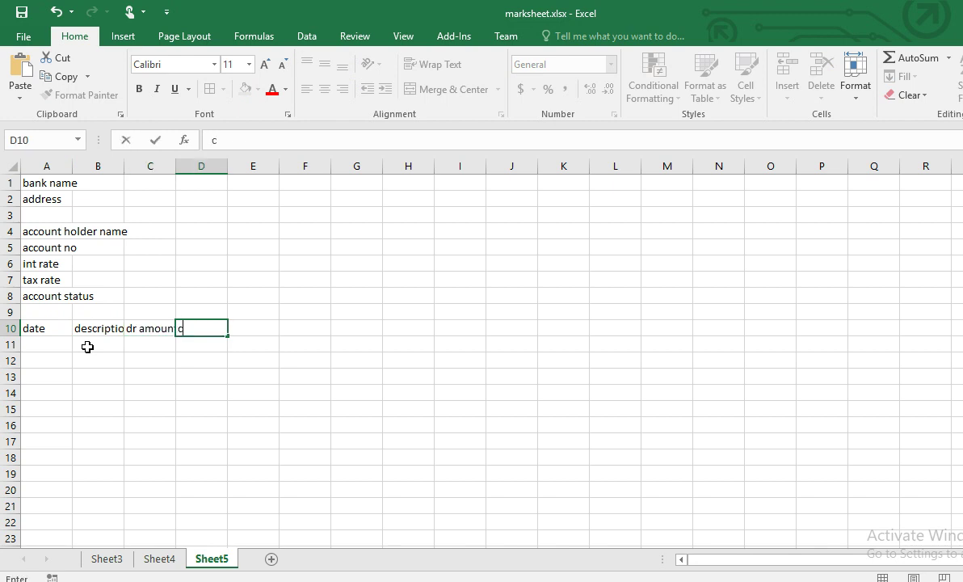
pyautogui.write('r amount')
pyautogui.press('Tab')
pyautogui.write('balance')
pyautogui.press('Return')
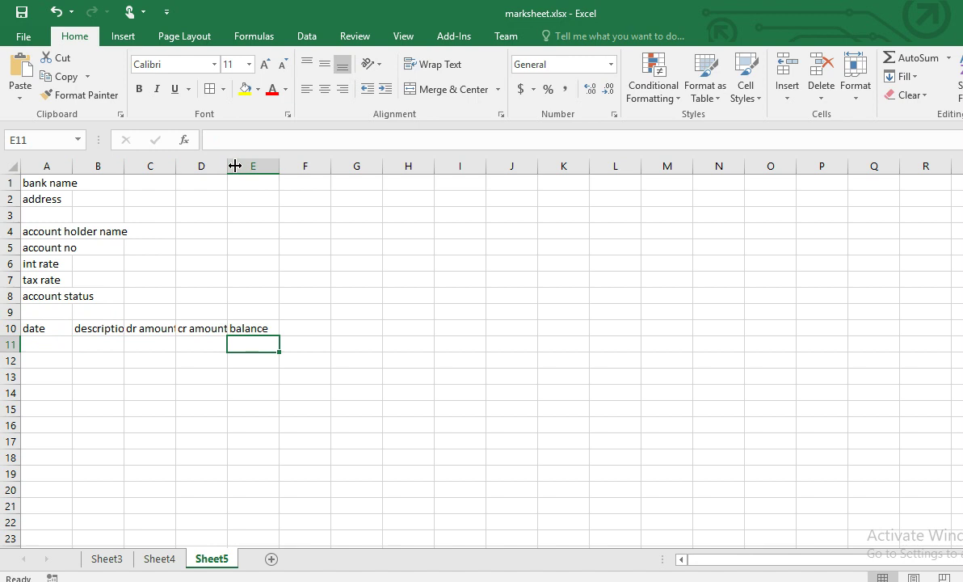
# Step: Widen column B for the description heading and column A for the labels, then select A1:E1
pyautogui.moveTo(124, 165); pyautogui.dragTo(372, 166)
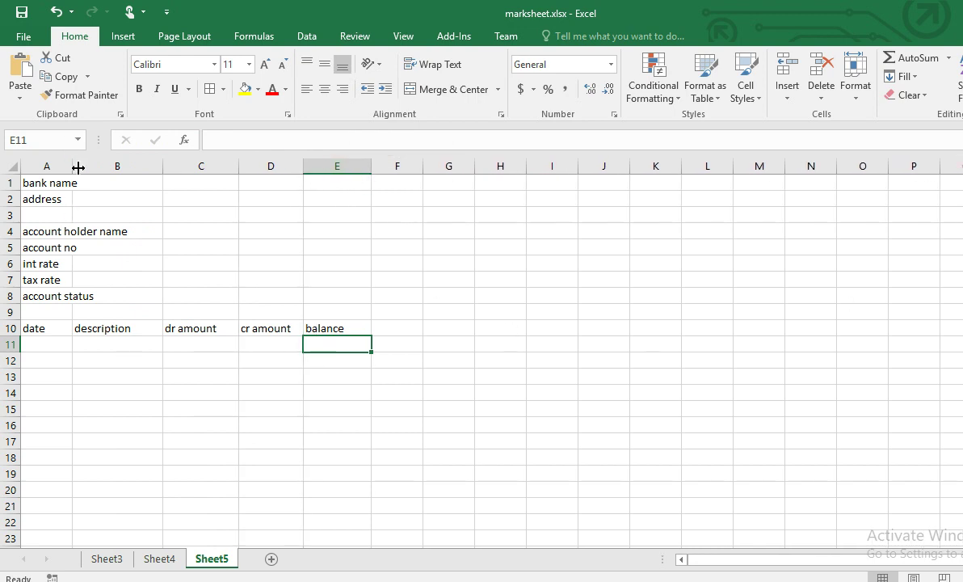
pyautogui.moveTo(73, 166); pyautogui.dragTo(104, 171)
pyautogui.click(162, 275)
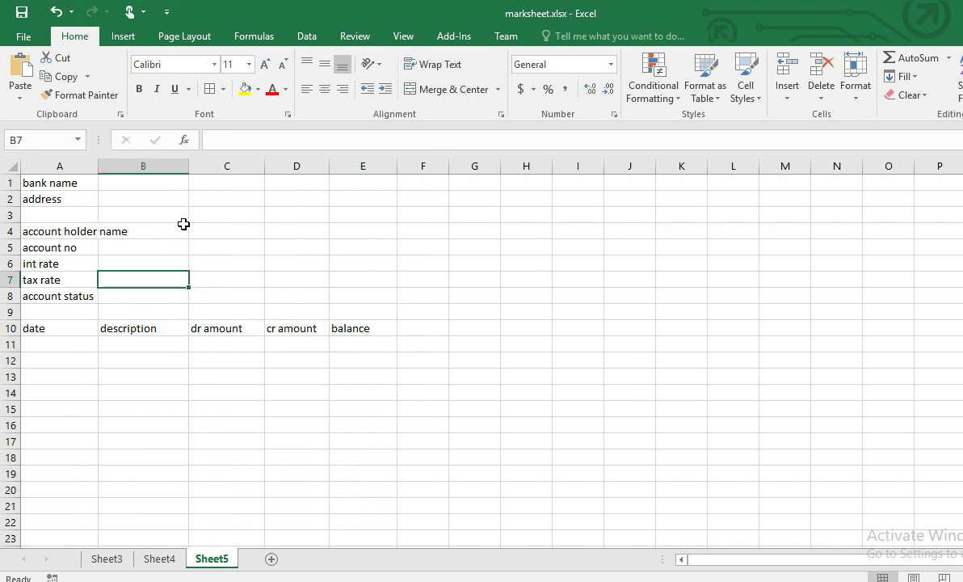
pyautogui.moveTo(30, 180); pyautogui.dragTo(348, 177)
# Step: Merge and centre the bank name title across A1:E1 at 14 point
pyautogui.click(448, 89)
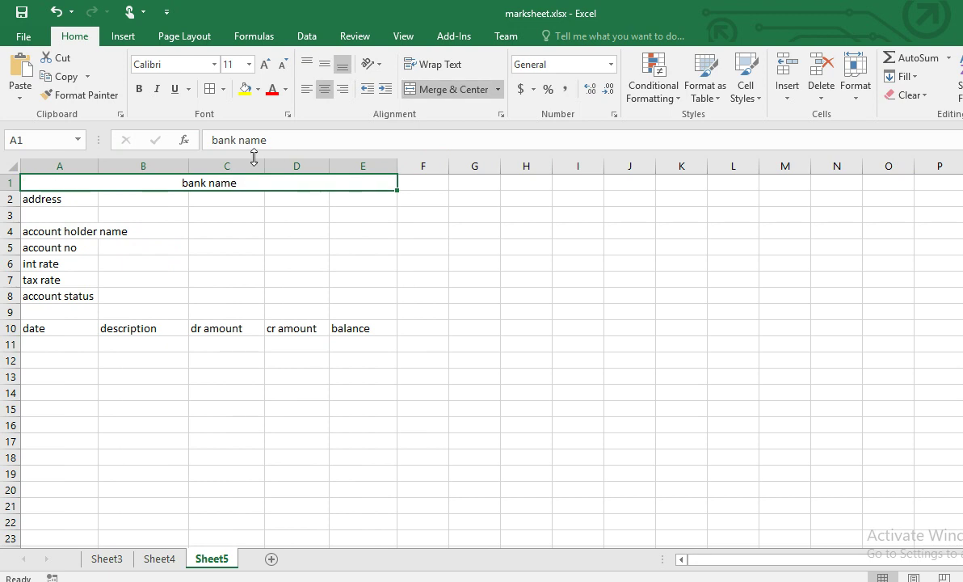
pyautogui.click(249, 64)
pyautogui.click(231, 159)
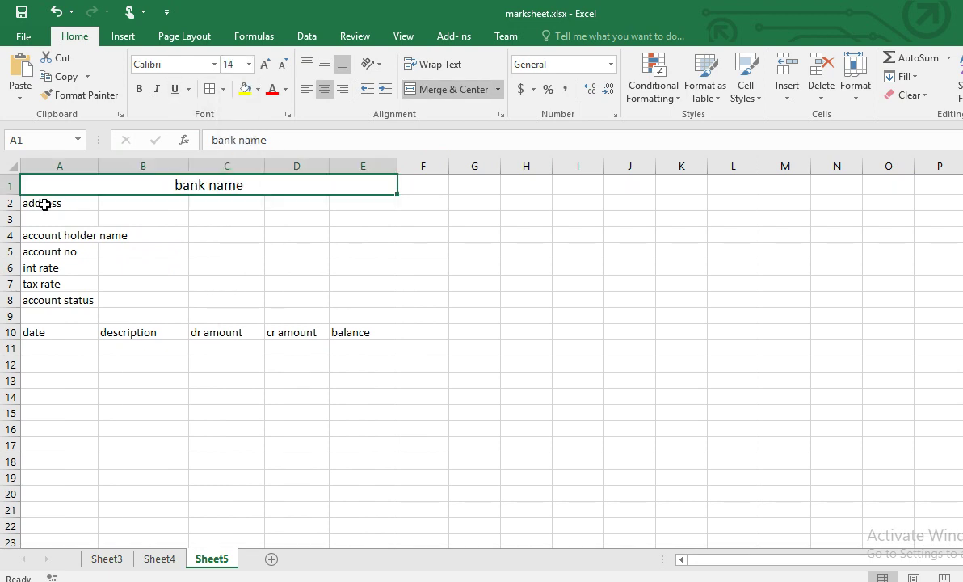
# Step: Merge A2:E2 for the address, then undo the merge and select C4
pyautogui.moveTo(71, 203); pyautogui.dragTo(339, 199)
pyautogui.click(432, 91)
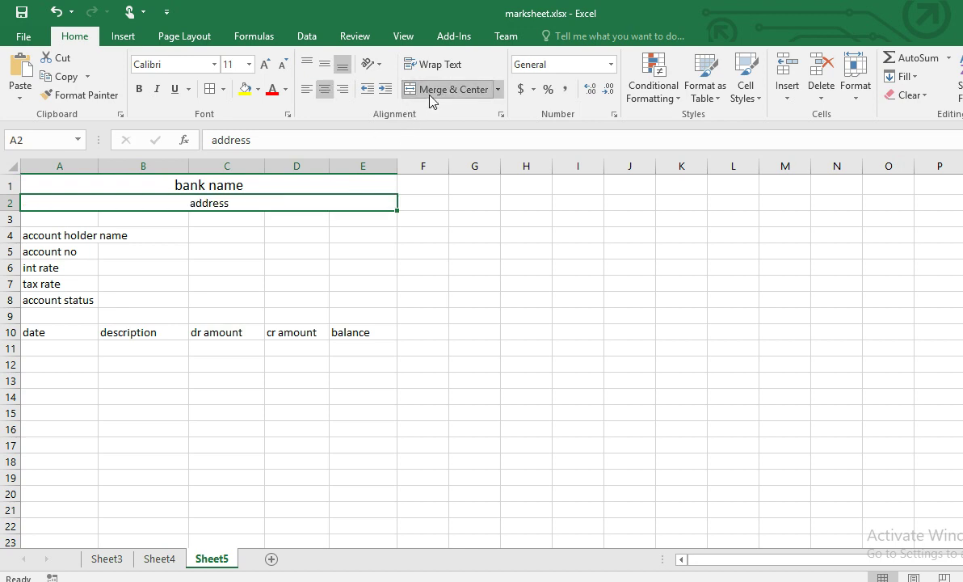
pyautogui.hotkey('ctrl', 'z')
pyautogui.click(146, 218)
pyautogui.click(86, 237)
pyautogui.click(132, 236)
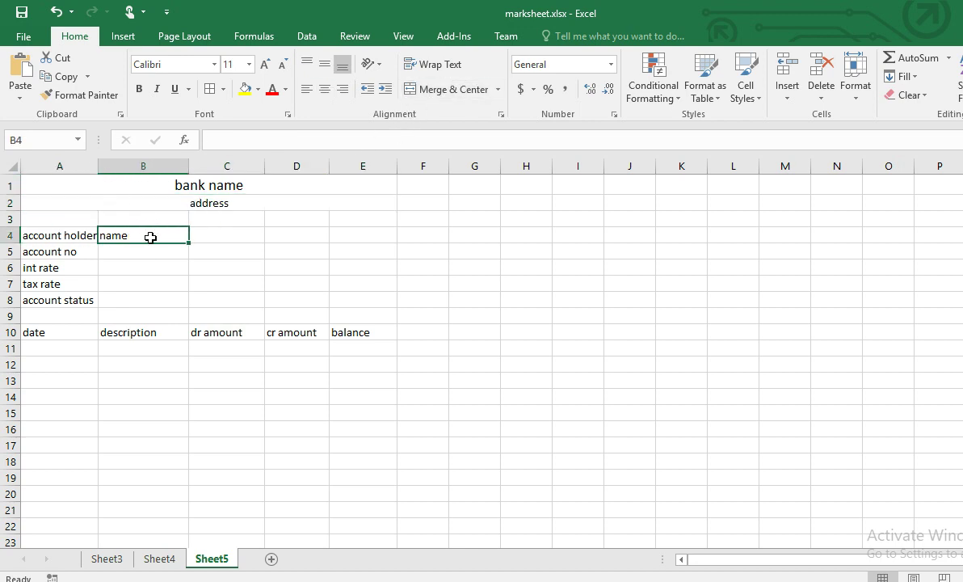
pyautogui.click(198, 234)
pyautogui.click(102, 236)
pyautogui.click(56, 239)
pyautogui.click(129, 236)
pyautogui.click(215, 237)
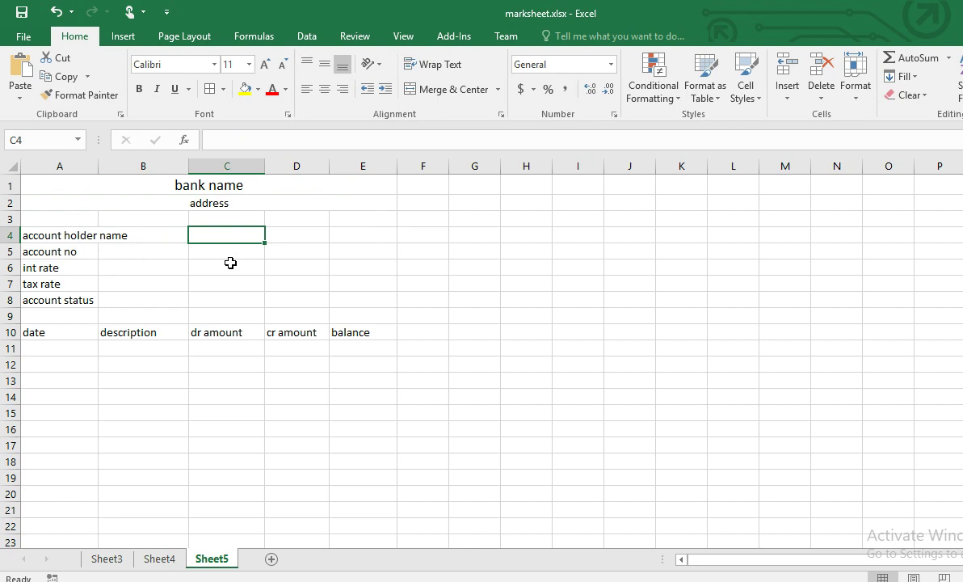
# Step: Enter the account holder's name in C4 and the account number in C5
pyautogui.press('Return')
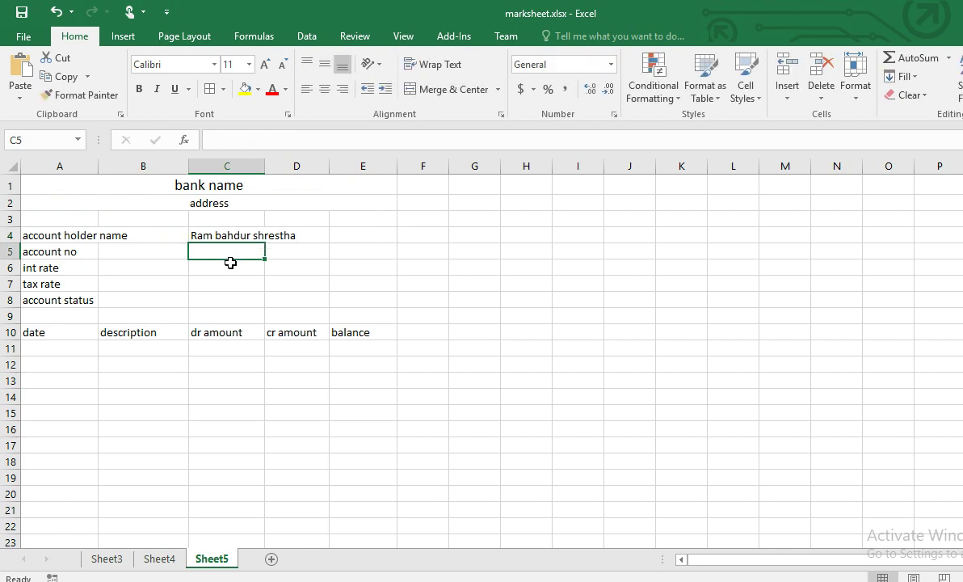
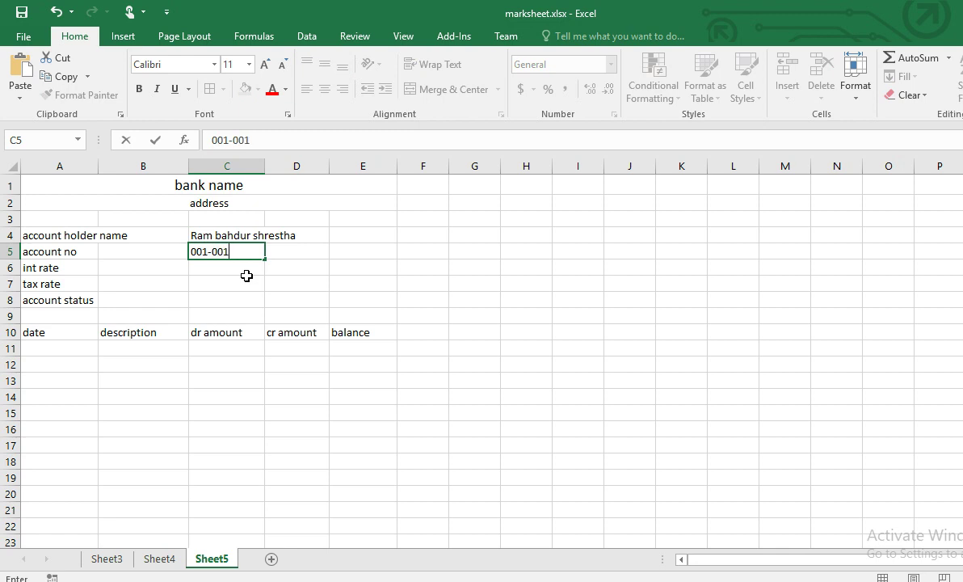
pyautogui.press('Return')
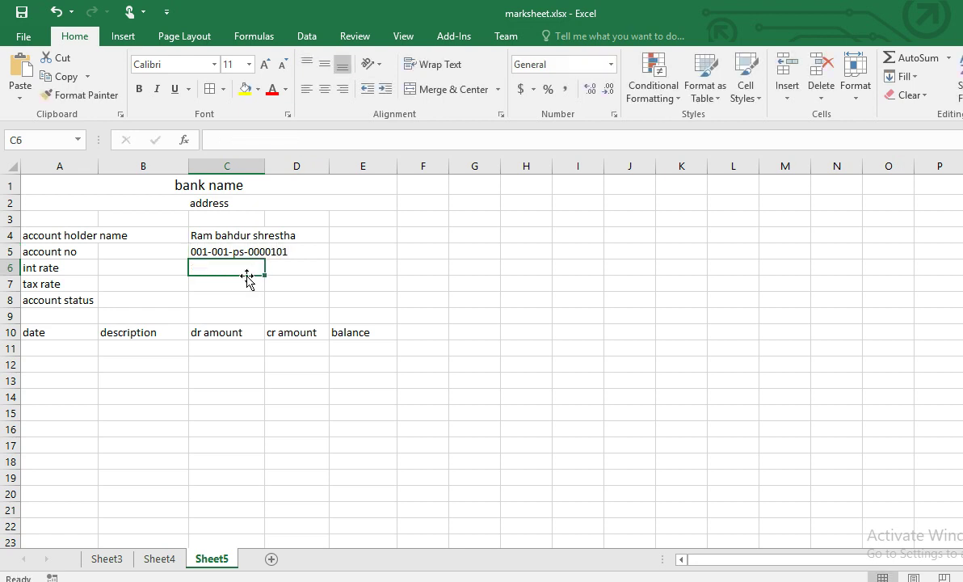
# Step: Enter a 9% interest rate in C6 and a 5% tax rate in C7
pyautogui.write('9')
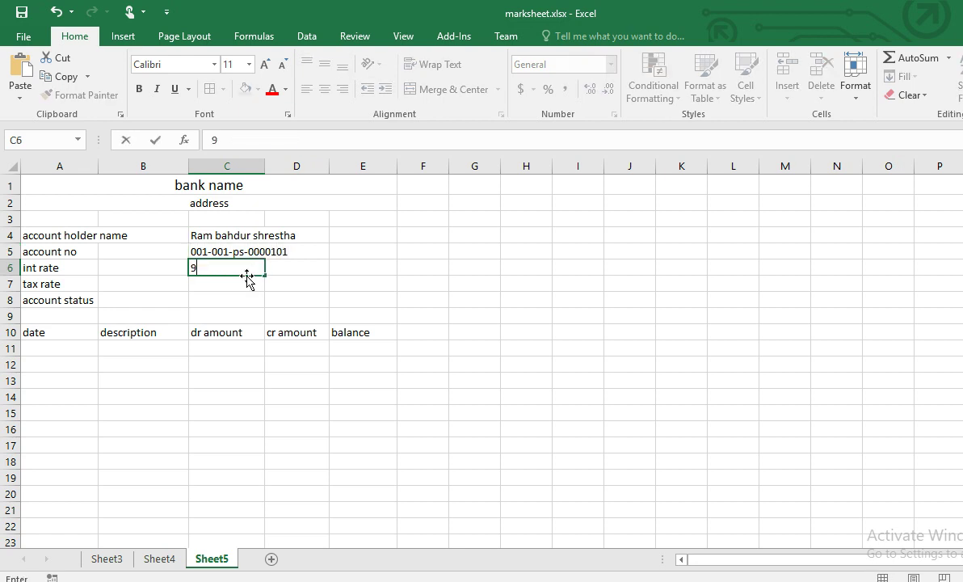
pyautogui.write('P')
pyautogui.write('%')
pyautogui.press('Return')
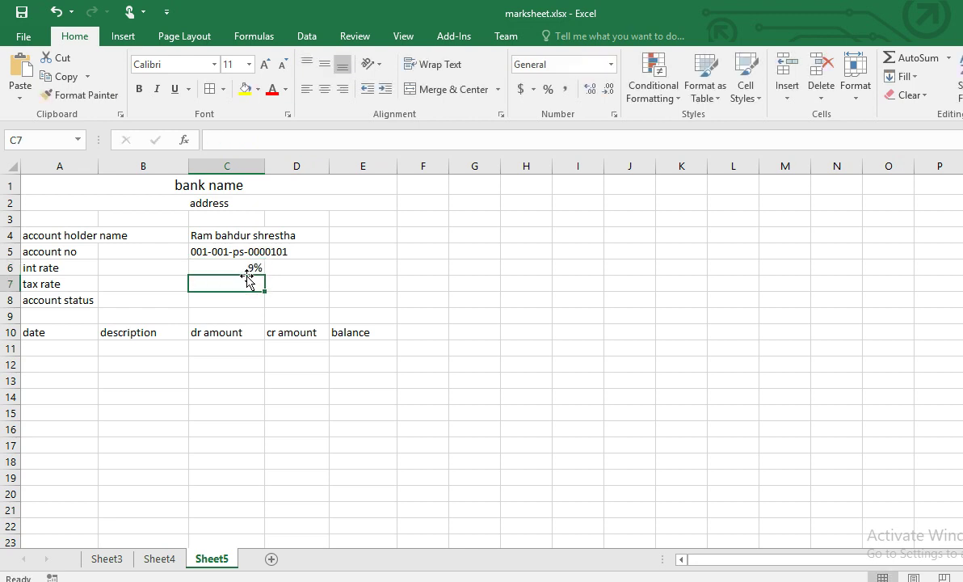
pyautogui.write('5%')
pyautogui.press('Return')
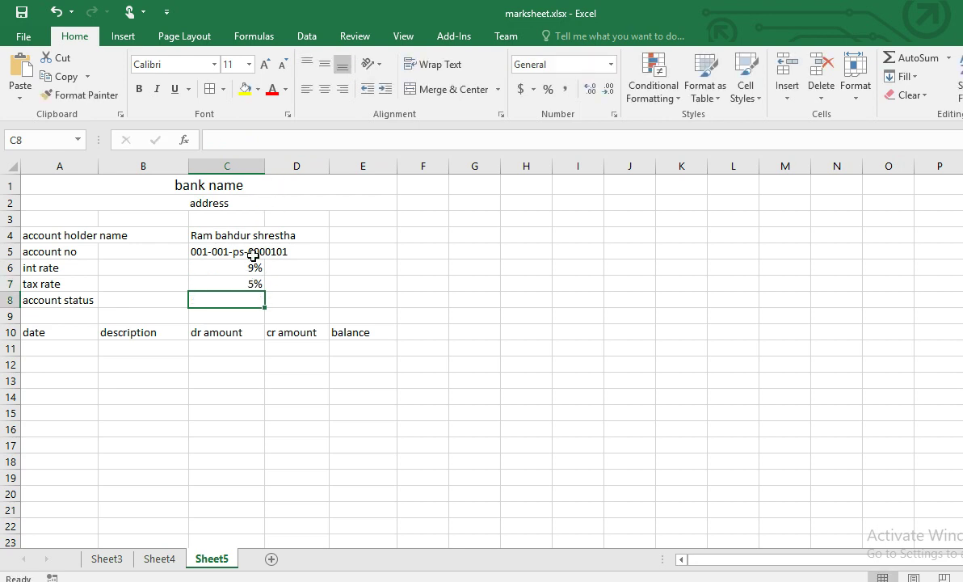
# Step: Narrow column B and move the description-to-balance headings into C10:F10
pyautogui.moveTo(188, 165); pyautogui.dragTo(152, 168)
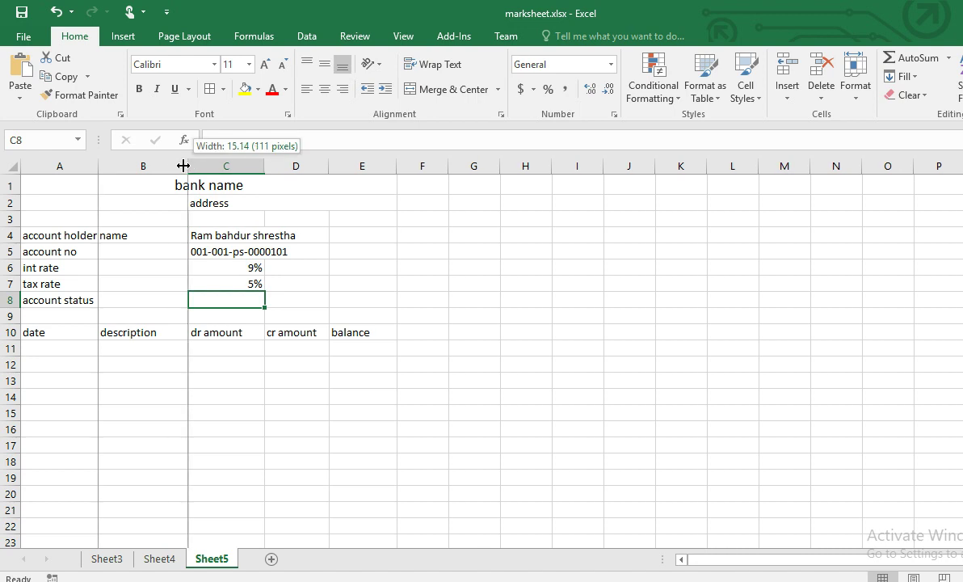
pyautogui.click(121, 347)
pyautogui.click(105, 330)
pyautogui.click(162, 331)
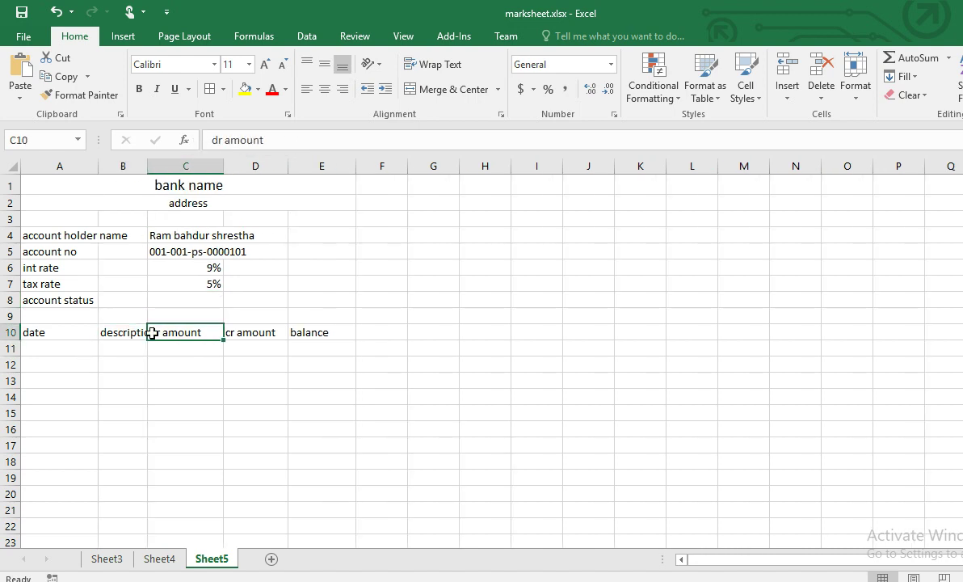
pyautogui.click(129, 331)
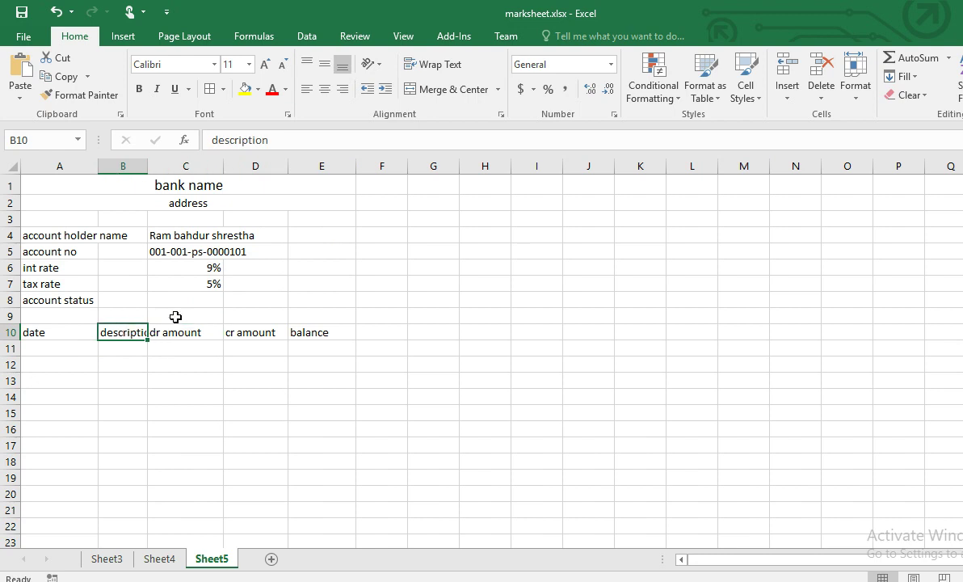
pyautogui.moveTo(165, 333); pyautogui.dragTo(224, 334)
pyautogui.moveTo(112, 333); pyautogui.dragTo(303, 331)
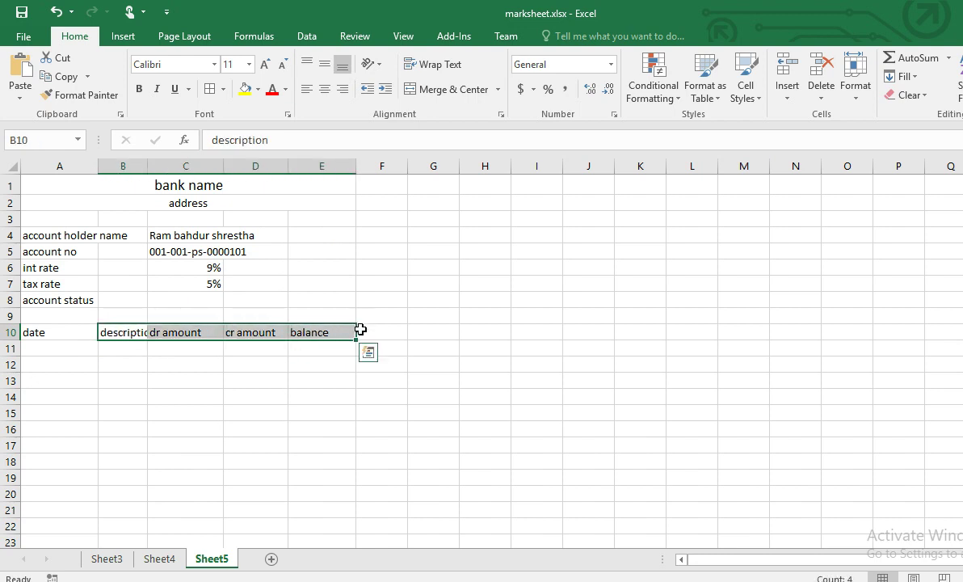
pyautogui.moveTo(356, 332); pyautogui.dragTo(377, 338)
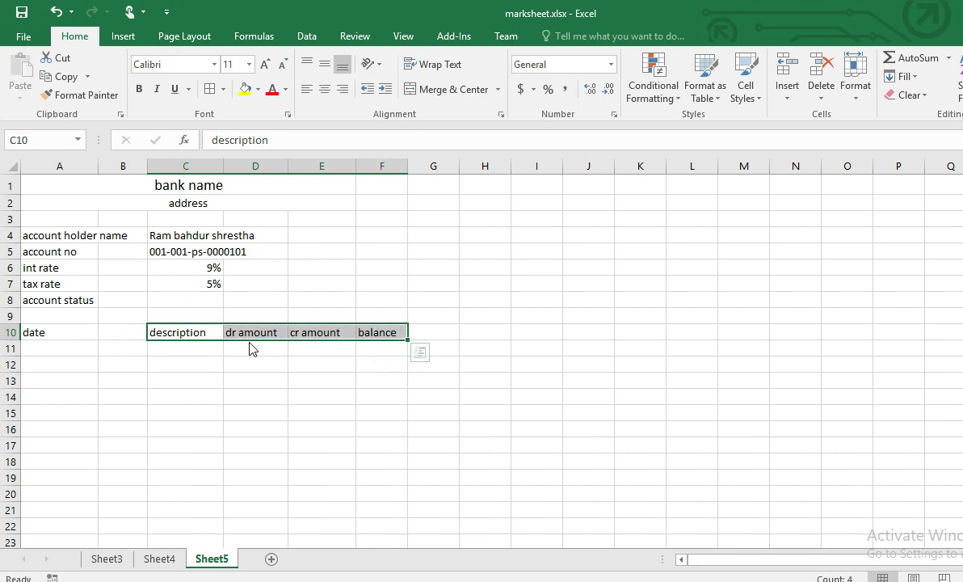
pyautogui.moveTo(143, 170); pyautogui.dragTo(133, 170)
# Step: Undo an extra column B resize and autofit column C to its longest entry
pyautogui.click(145, 334)
pyautogui.click(163, 350)
pyautogui.click(71, 334)
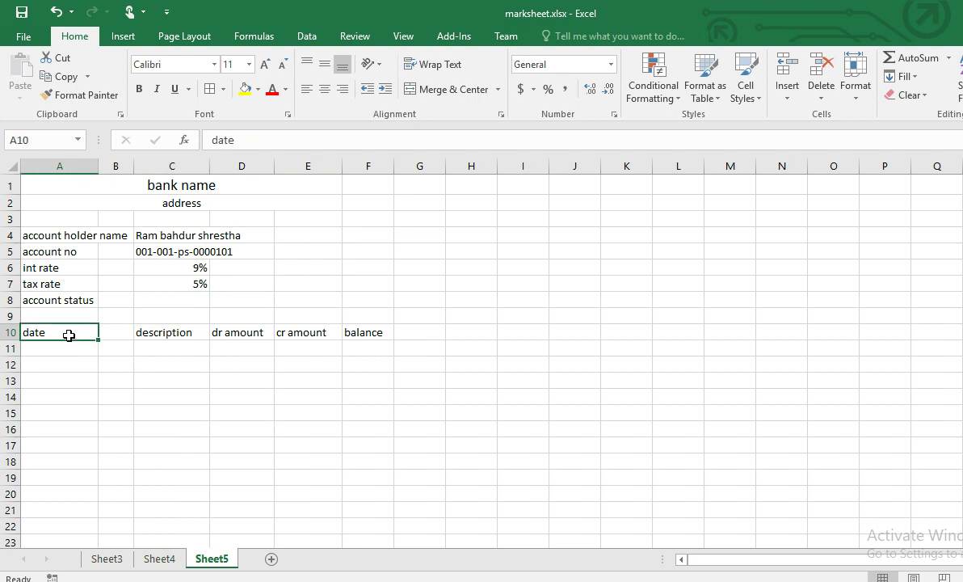
pyautogui.moveTo(133, 172); pyautogui.dragTo(121, 179)
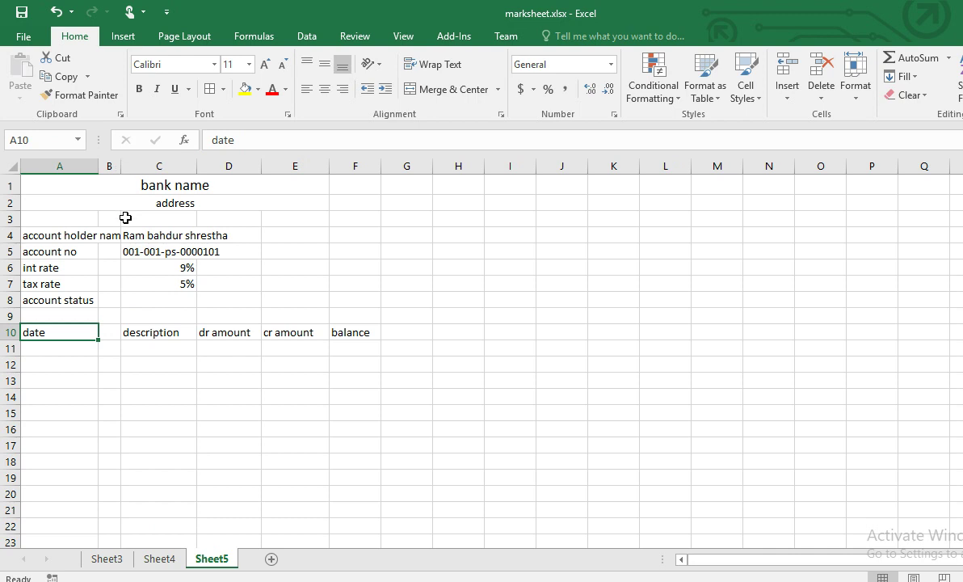
pyautogui.hotkey('ctrl', 'z')
pyautogui.click(122, 348)
pyautogui.click(63, 361)
pyautogui.click(64, 346)
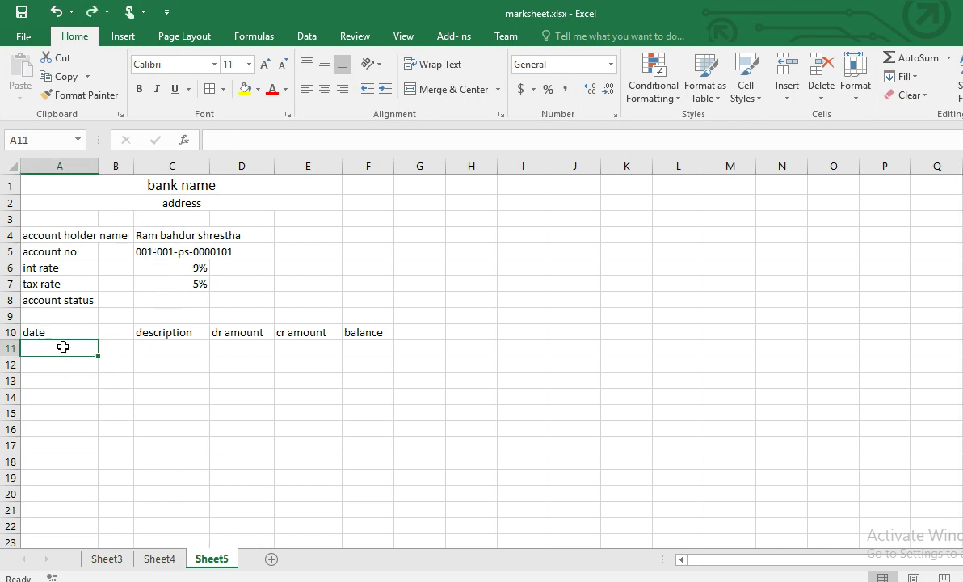
pyautogui.doubleClick(209, 166)
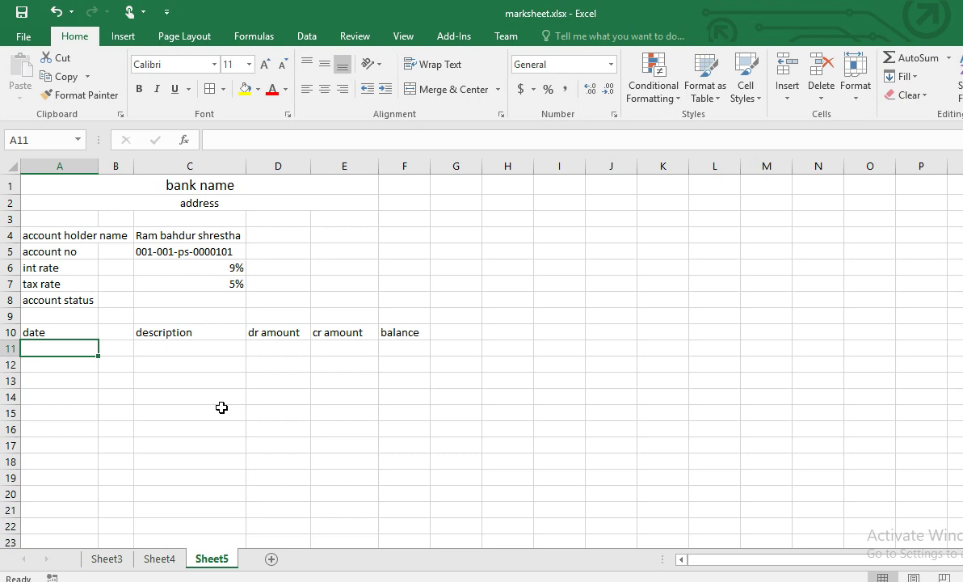
# Step: Record the 3/1/2018 Account open transaction with a 5000 credit in row 11
pyautogui.write('3/1/2018')
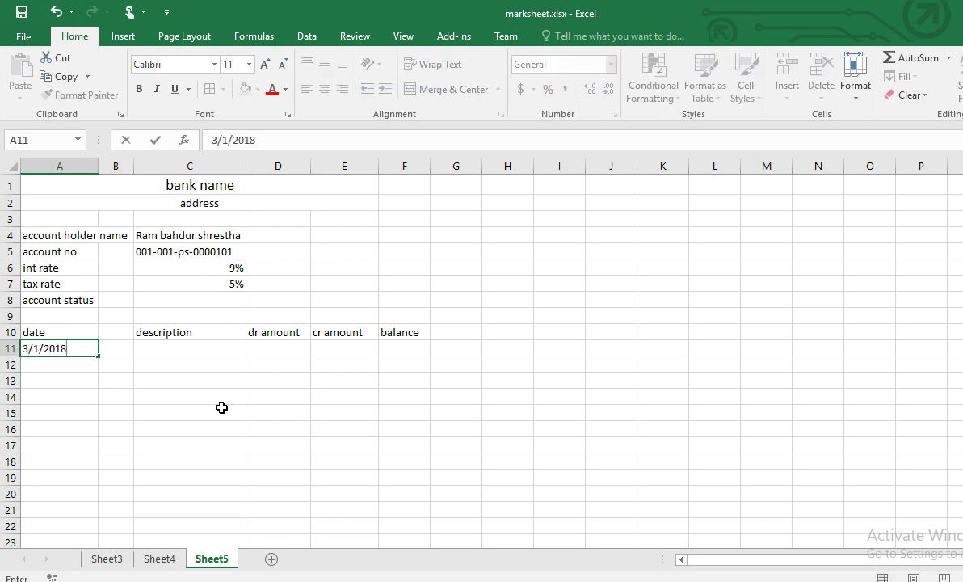
pyautogui.press('Tab')
pyautogui.press('Tab')
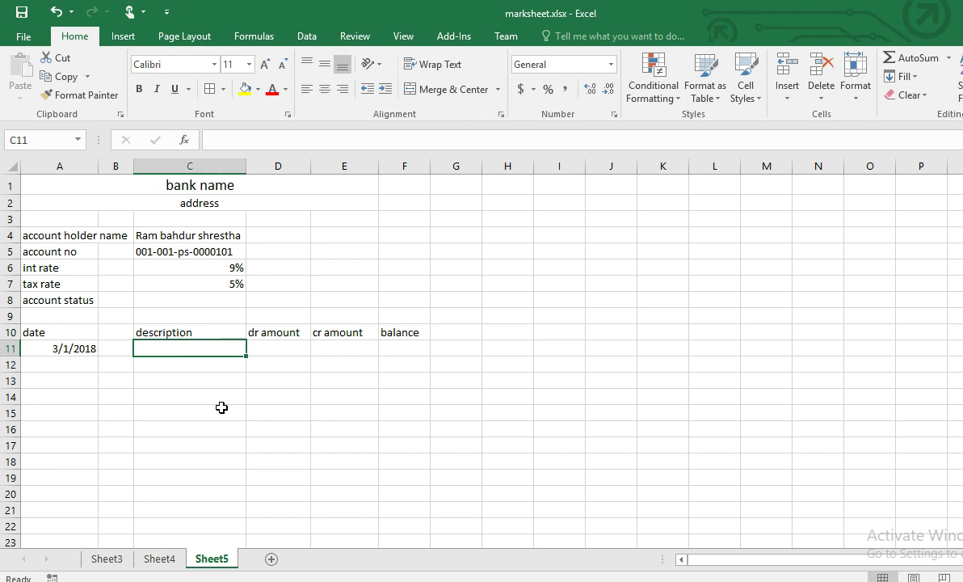
pyautogui.write('Ac')
pyautogui.write('nt open')
pyautogui.press('Tab')
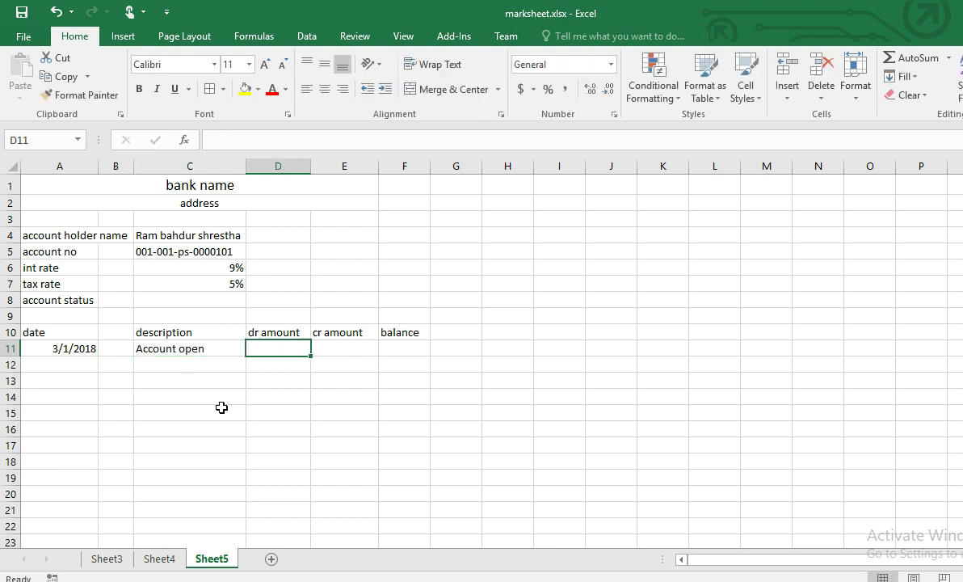
pyautogui.press('Tab')
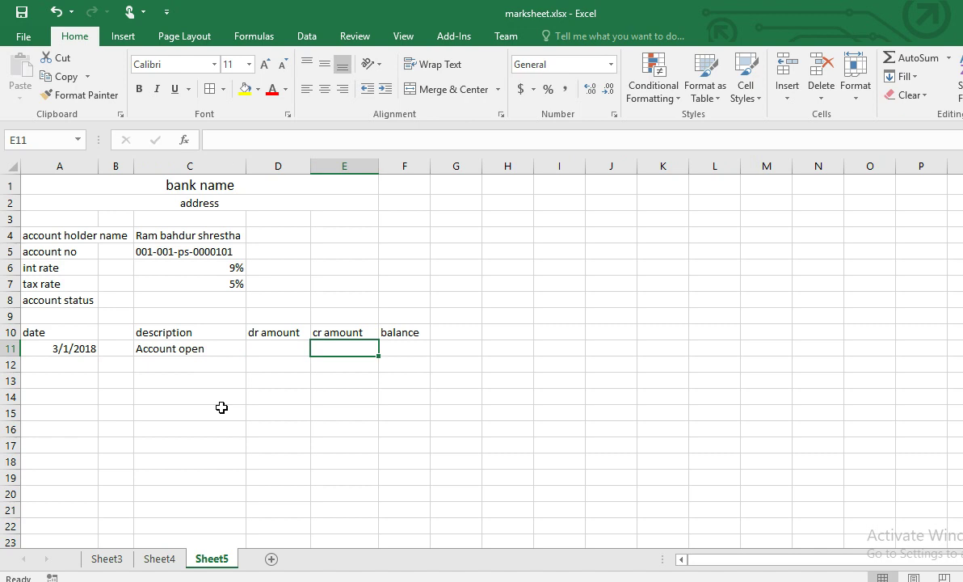
pyautogui.write('5000')
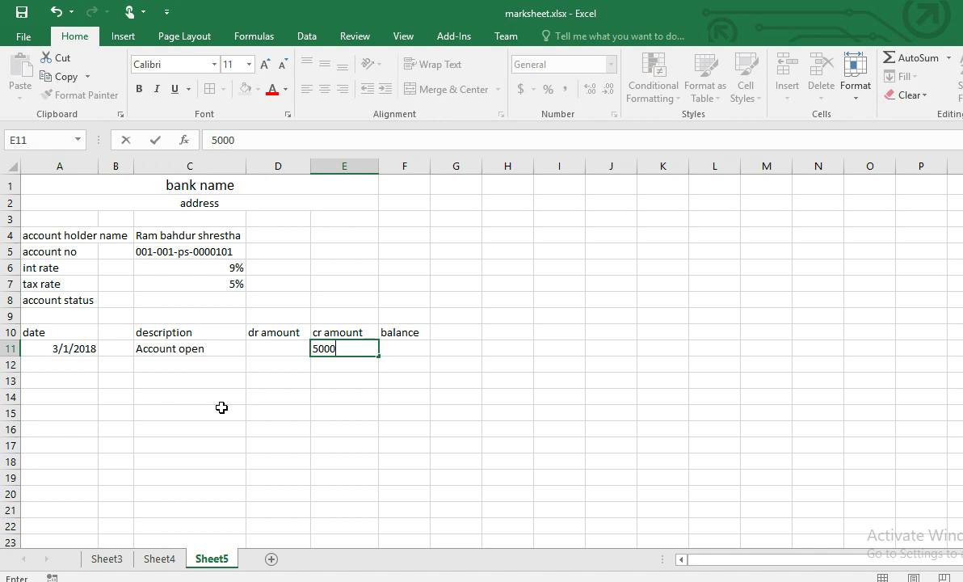
pyautogui.press('Return')
# Step: Enter 3/3/2018 and the description Cash deposit by self in row 12
pyautogui.press('Left')
pyautogui.press('Left')
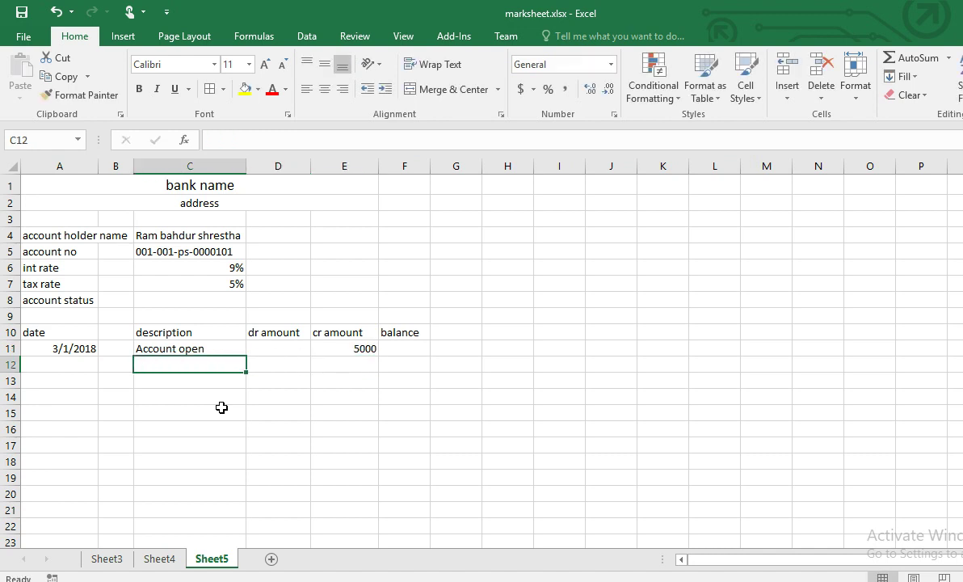
pyautogui.press('Left')
pyautogui.press('Left')
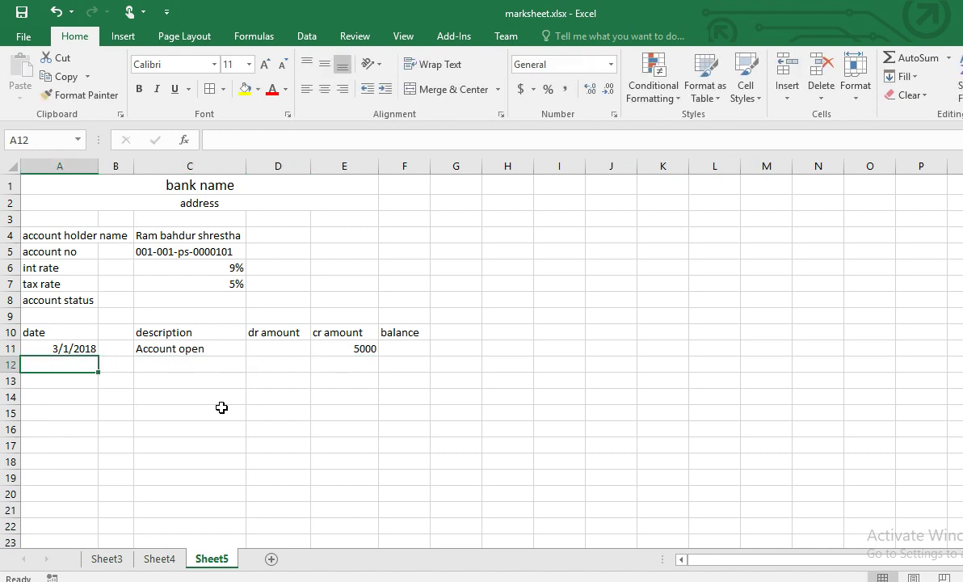
pyautogui.write('3/3/2018')
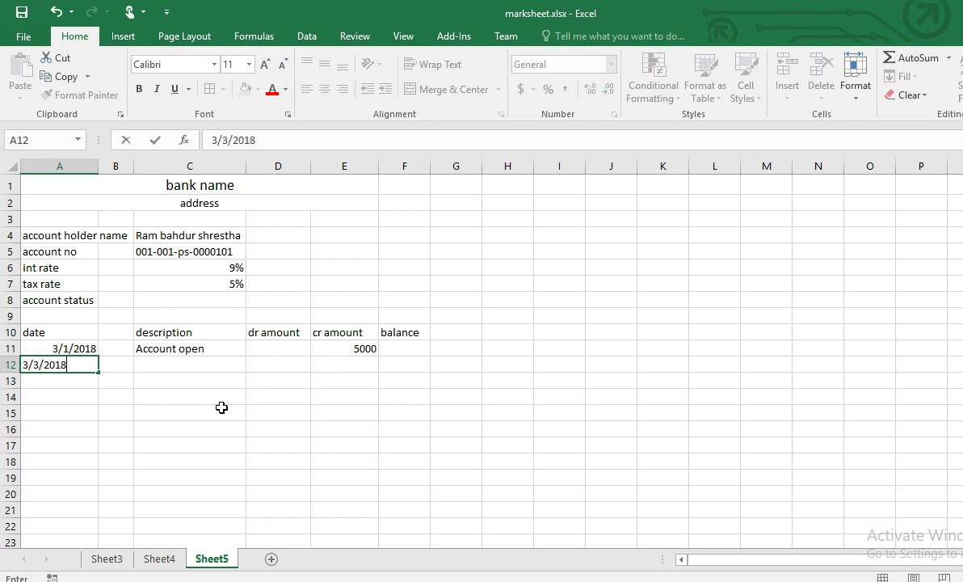
pyautogui.press('Tab')
pyautogui.press('Tab')
pyautogui.write('Cash depos')
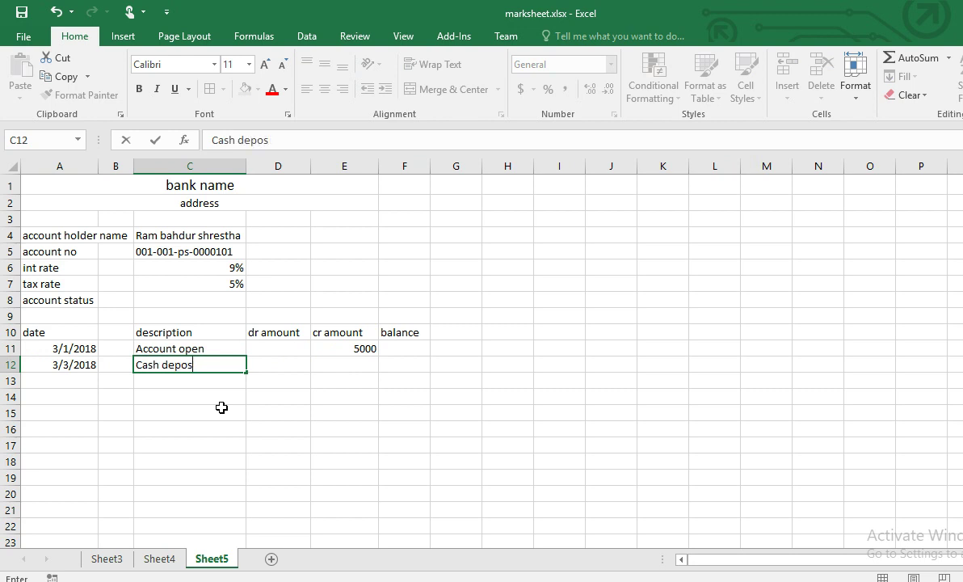
pyautogui.write('it by self')
pyautogui.press('Tab')
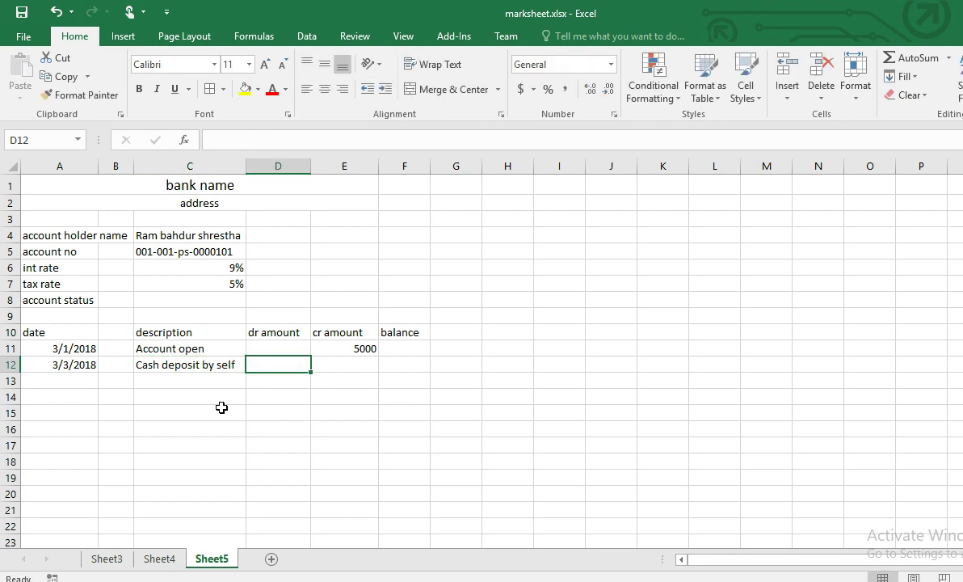
pyautogui.press('Tab')
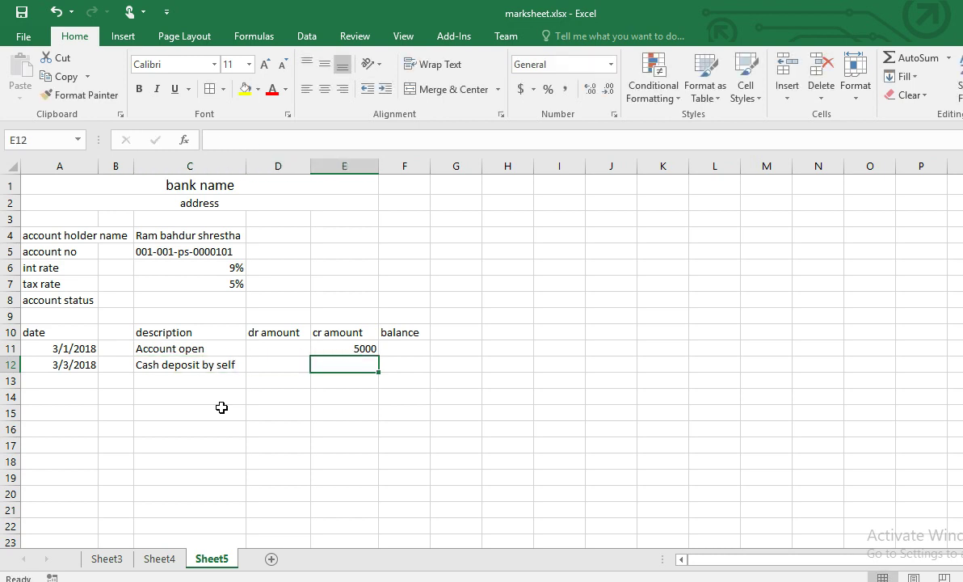
# Step: Credit 10000 in row 12 and add a 3/5/2018 cash deposit by self crediting 15000
pyautogui.write('10000')
pyautogui.press('Return')
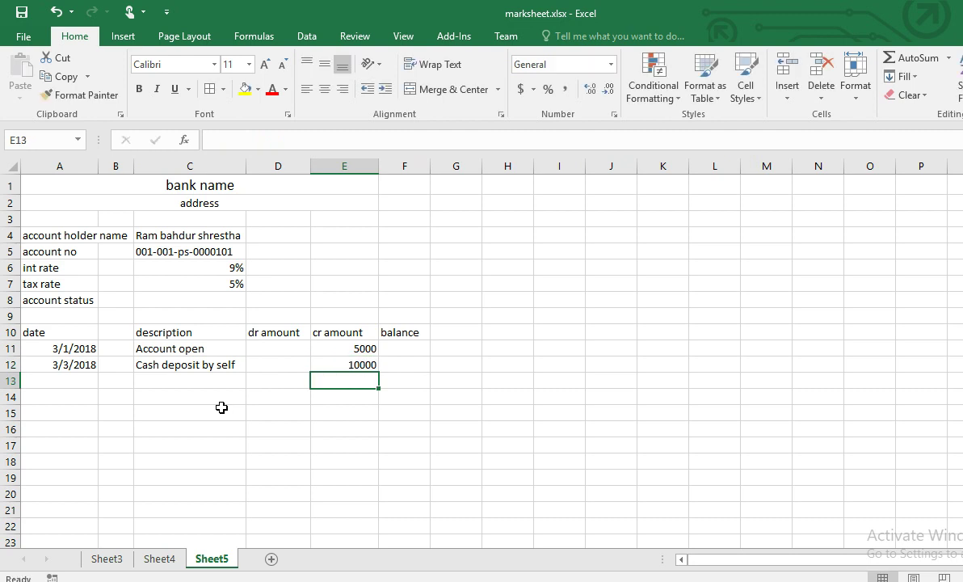
pyautogui.press('Left')
pyautogui.press('Left')
pyautogui.press('Left')
pyautogui.press('Left')
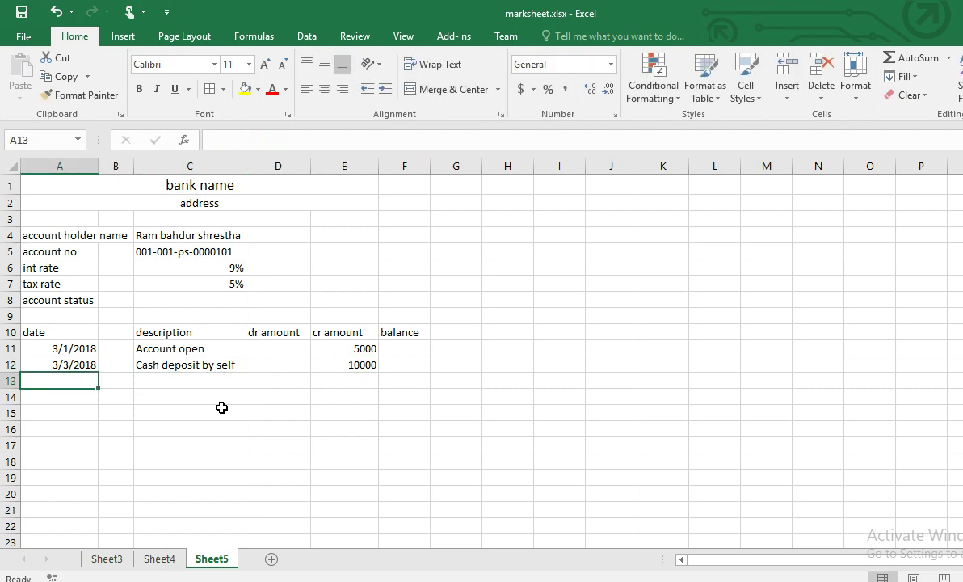
pyautogui.write('3/5/2018')
pyautogui.press('Tab')
pyautogui.press('Tab')
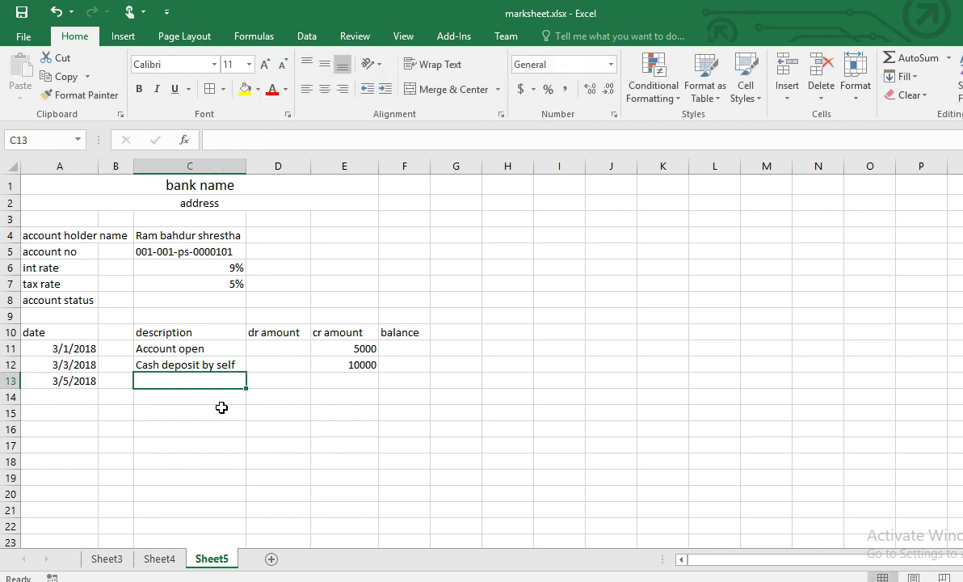
pyautogui.write('cash de')
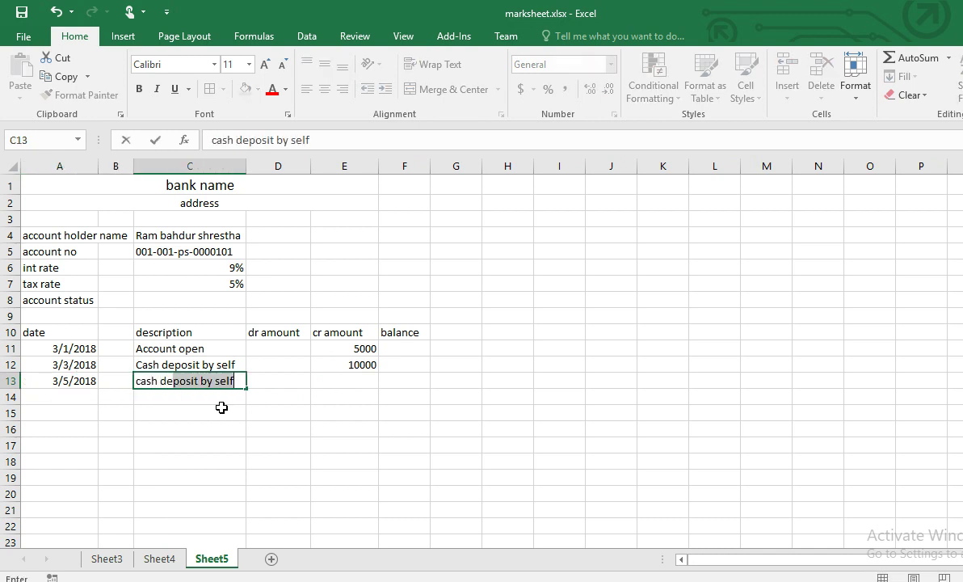
pyautogui.write('p')
pyautogui.press('Tab')
pyautogui.press('Tab')
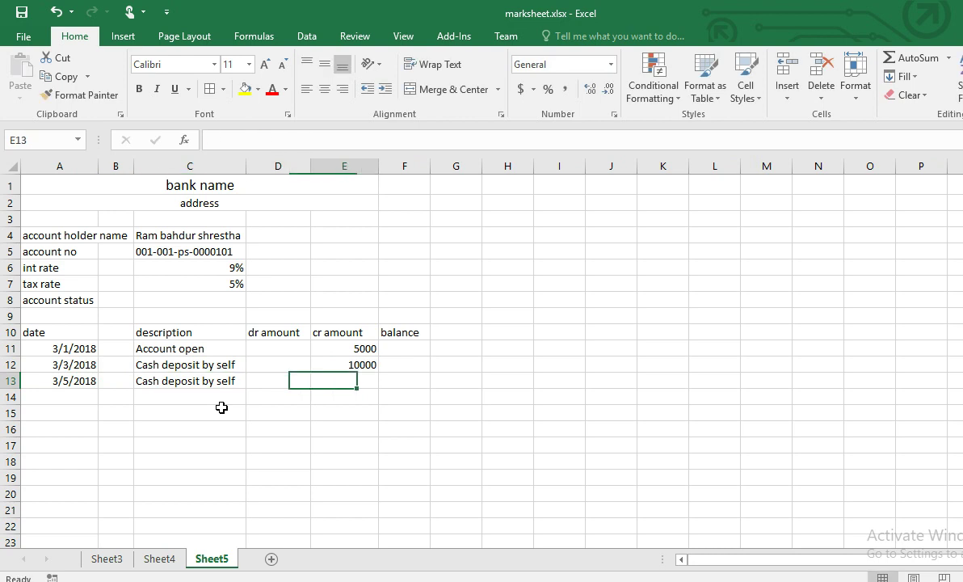
pyautogui.write('15000')
pyautogui.press('Return')
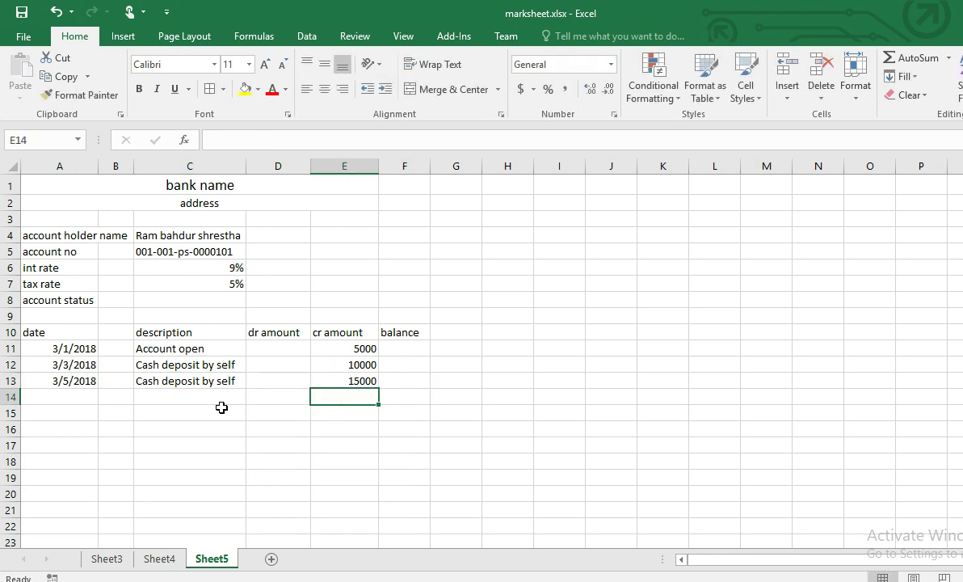
# Step: Add a 3/10/2018 cash withdrawal row debiting 10000
pyautogui.press('Left')
pyautogui.press('Left')
pyautogui.press('Left')
pyautogui.press('Left')
pyautogui.write('3/10/2018')
pyautogui.press('Tab')
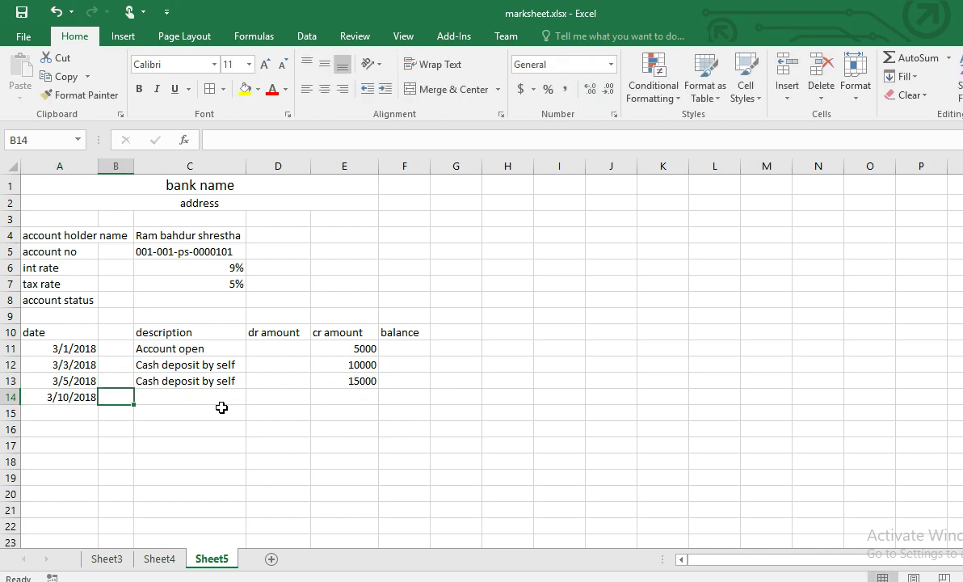
pyautogui.press('Tab')
pyautogui.write('cas')
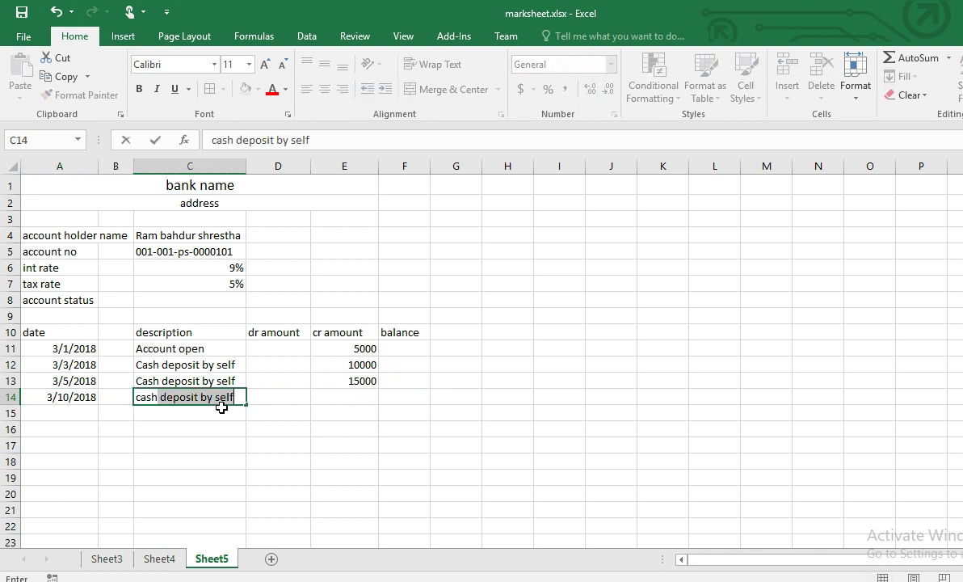
pyautogui.write('h withdraw')
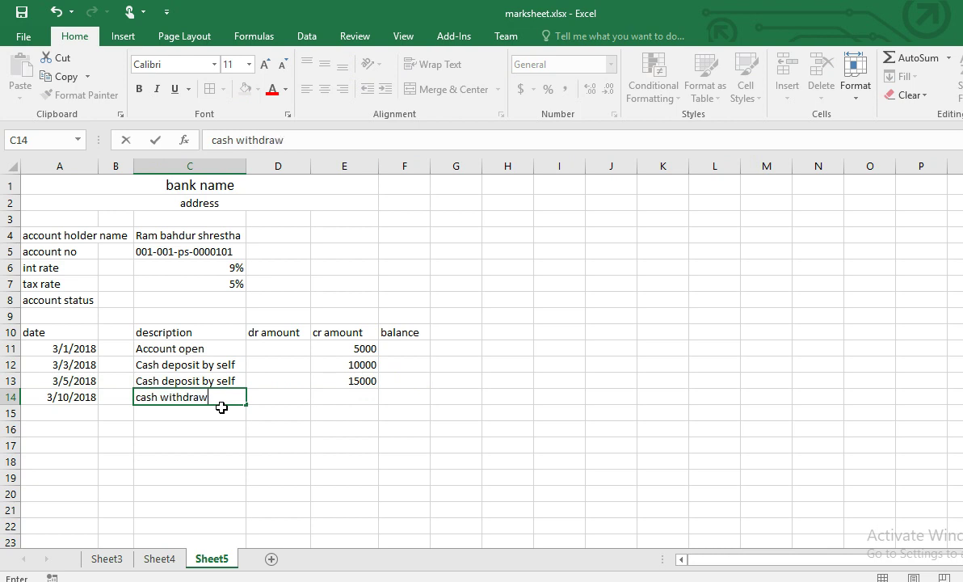
pyautogui.write(' by ram')
pyautogui.press('Tab')
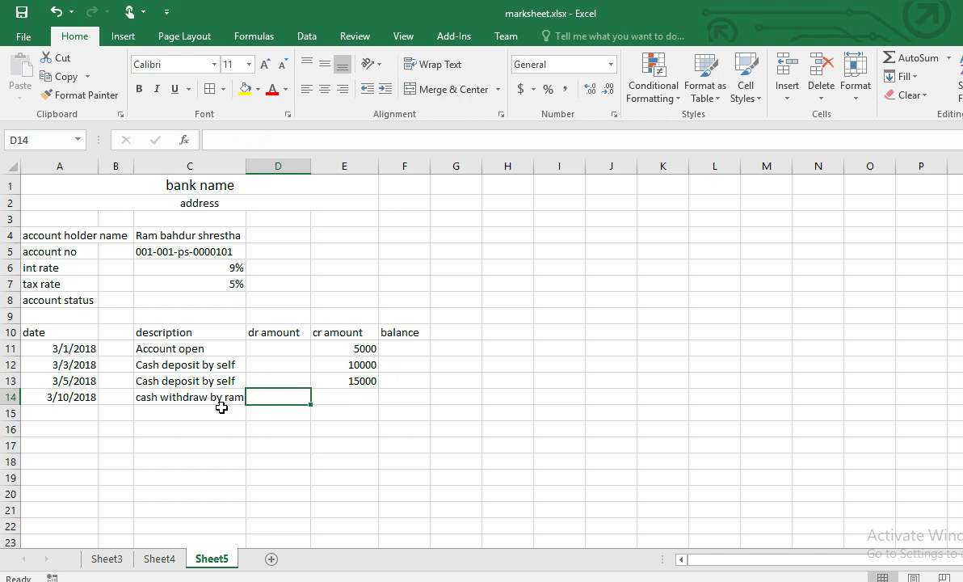
pyautogui.write('10000')
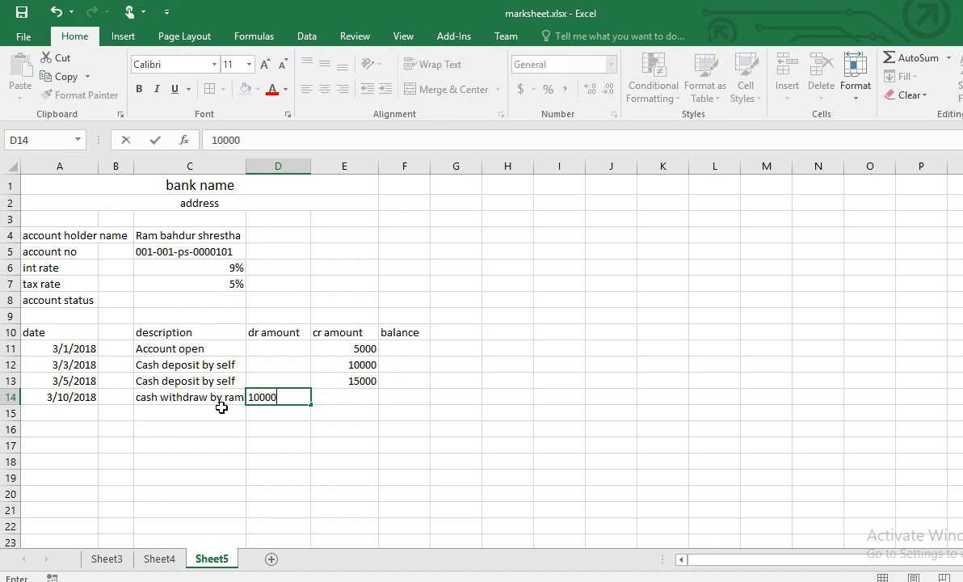
pyautogui.press('Return')
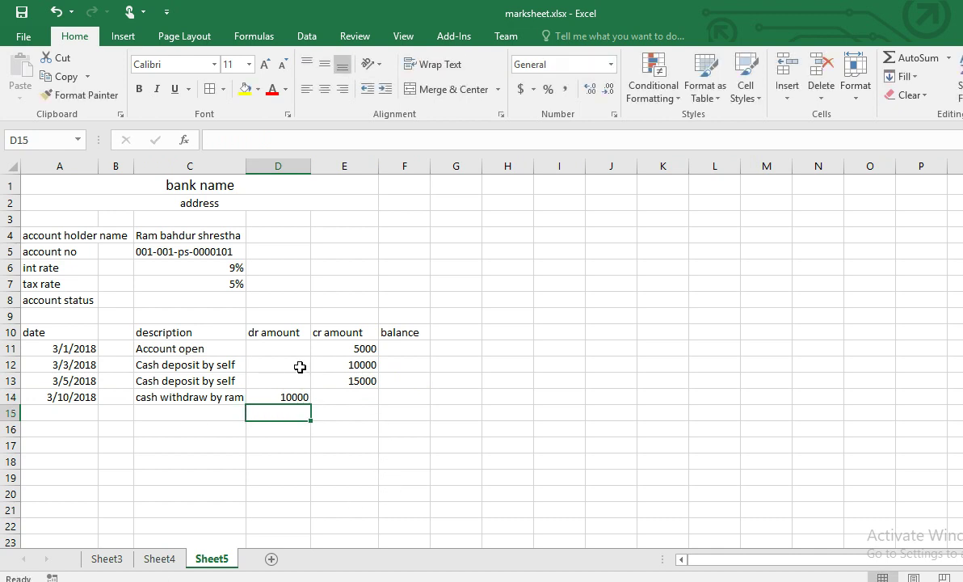
# Step: Widen the dr amount and description columns to fit the entries, then select F11
pyautogui.moveTo(311, 166); pyautogui.dragTo(341, 166)
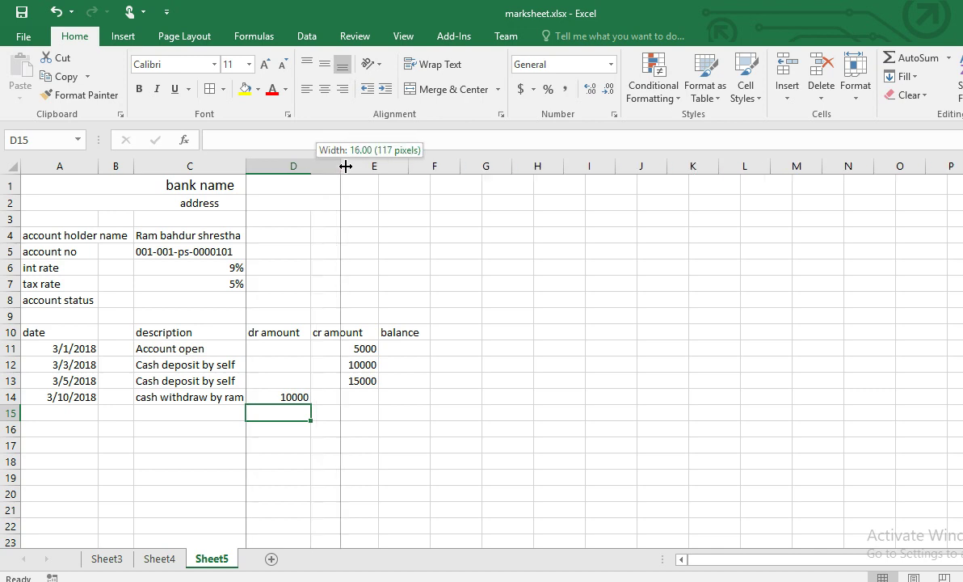
pyautogui.moveTo(246, 166); pyautogui.dragTo(264, 164)
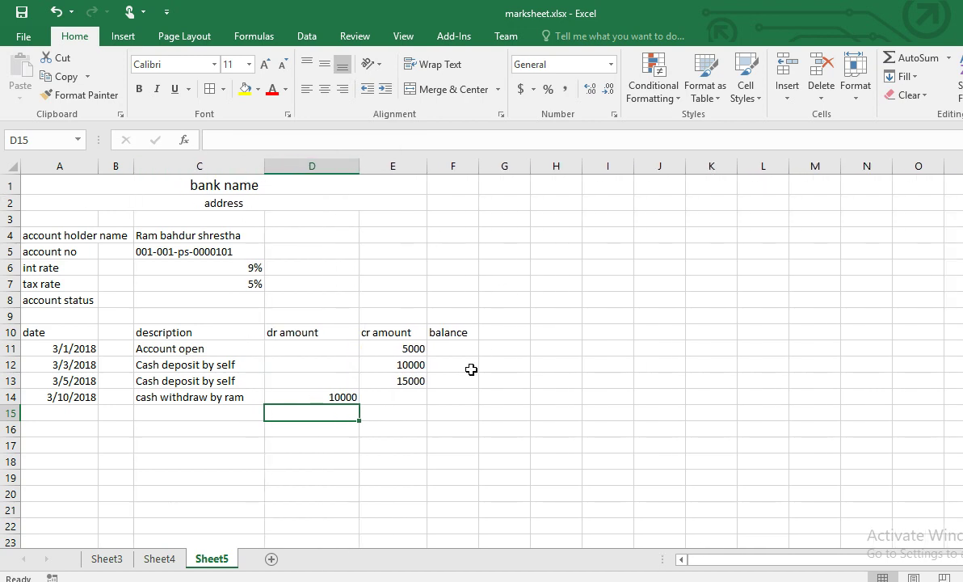
pyautogui.click(446, 390)
pyautogui.click(451, 346)
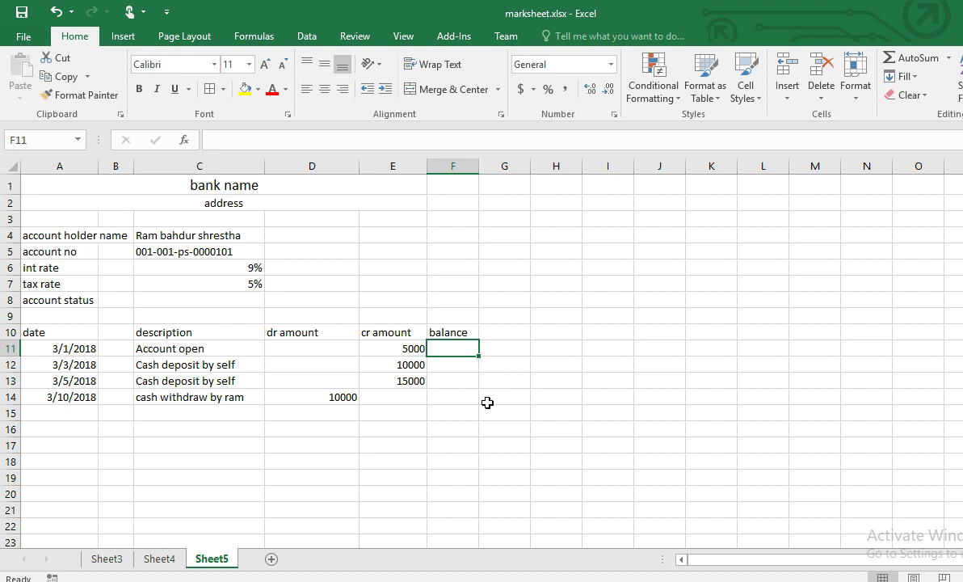
# Step: Enter the formula =E11 in F11 so the opening balance shows 5000
pyautogui.write('=')
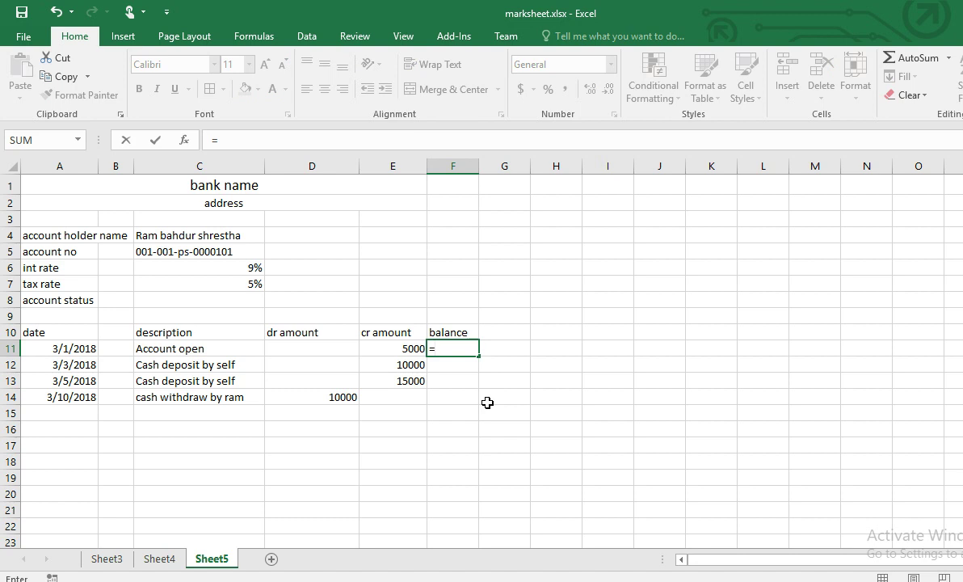
pyautogui.press('Left')
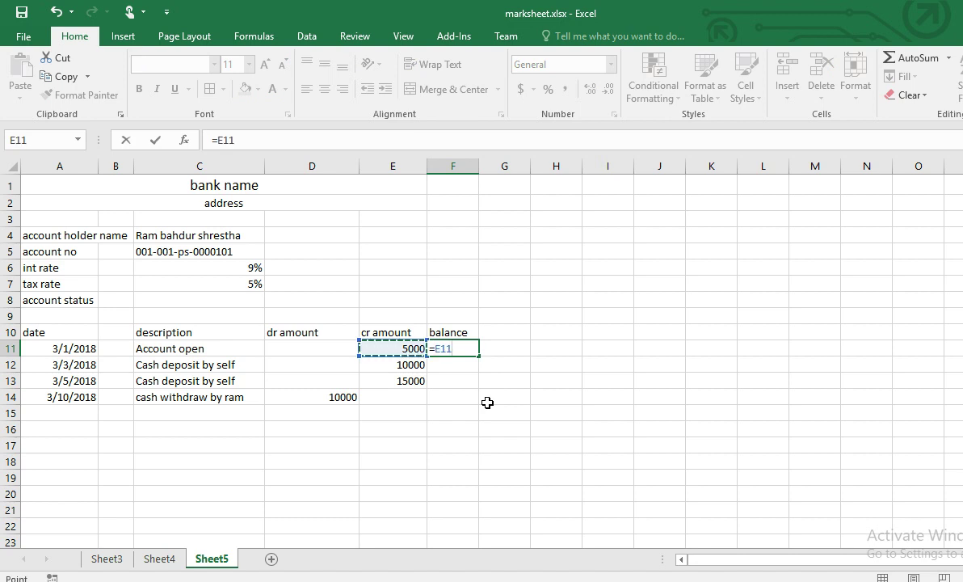
pyautogui.press('Return')
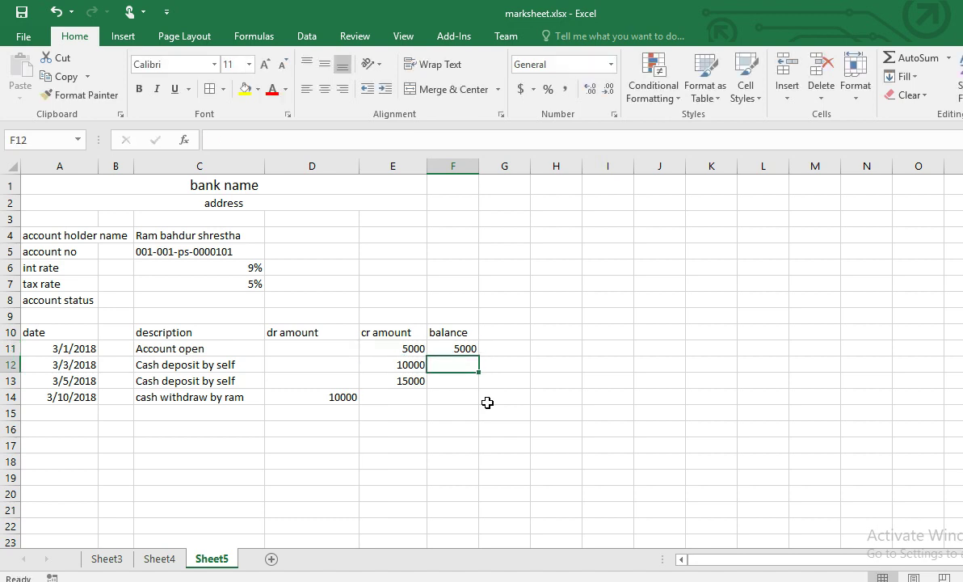
# Step: Check the values in E11 and F11, then start a formula in F12
pyautogui.click(411, 351)
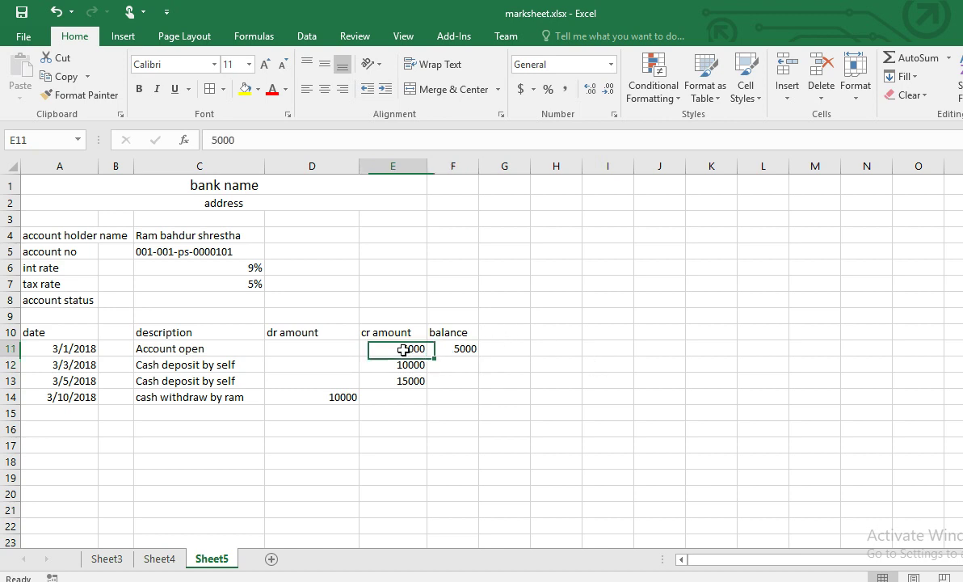
pyautogui.click(452, 346)
pyautogui.click(408, 348)
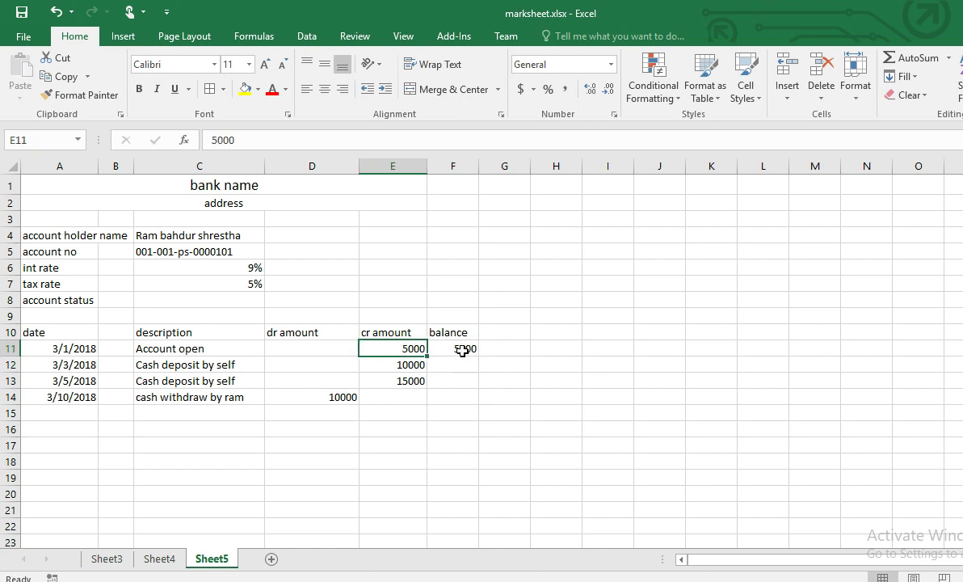
pyautogui.click(457, 349)
pyautogui.click(454, 366)
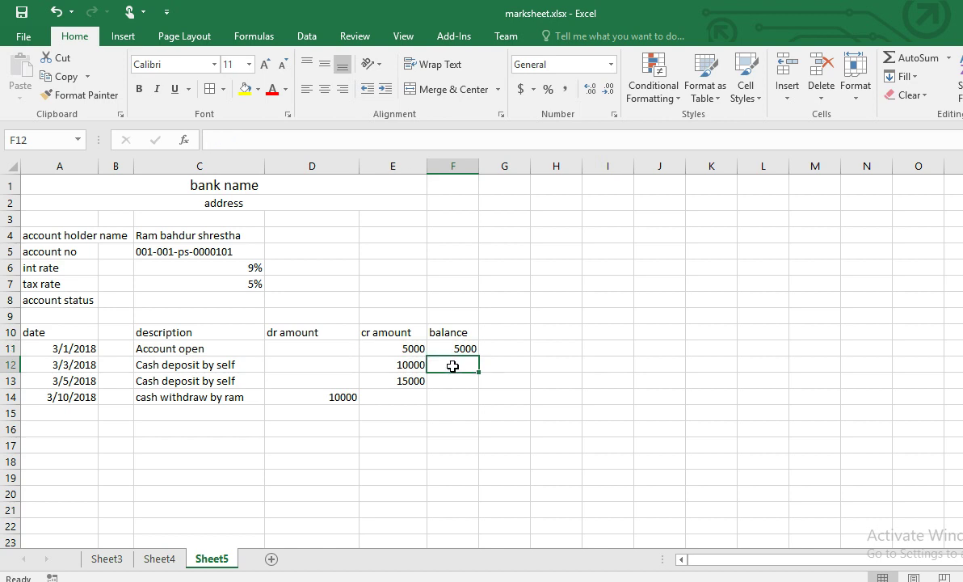
pyautogui.write('=')
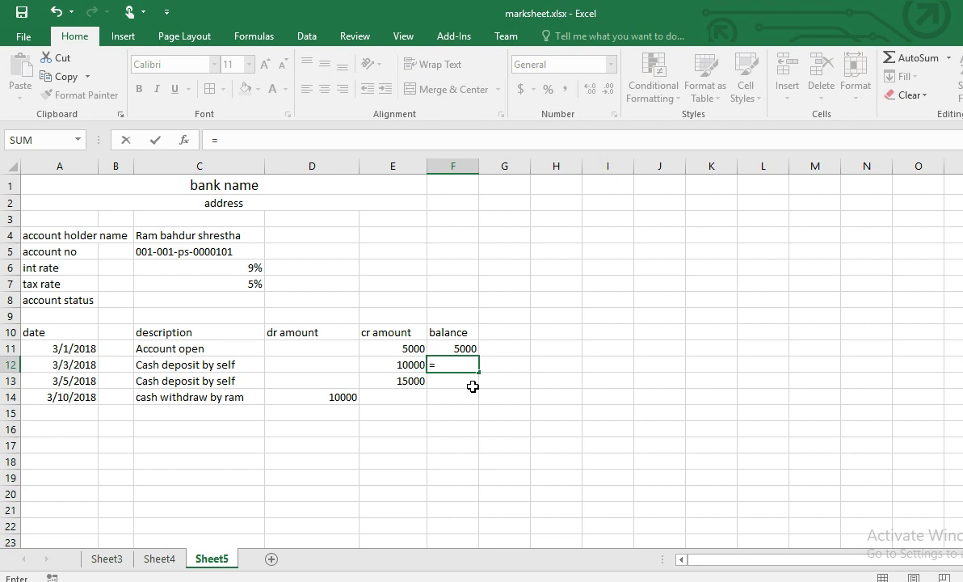
# Step: Build a first F12 formula: previous balance F11 plus credit E12 minus debit D12
pyautogui.click(462, 347)
pyautogui.write('+')
pyautogui.click(399, 368)
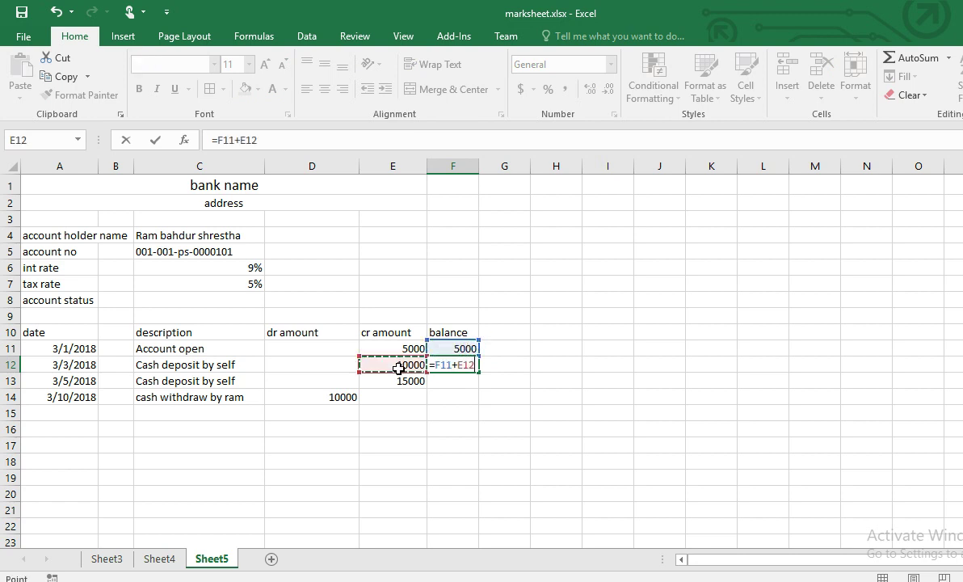
pyautogui.write('-')
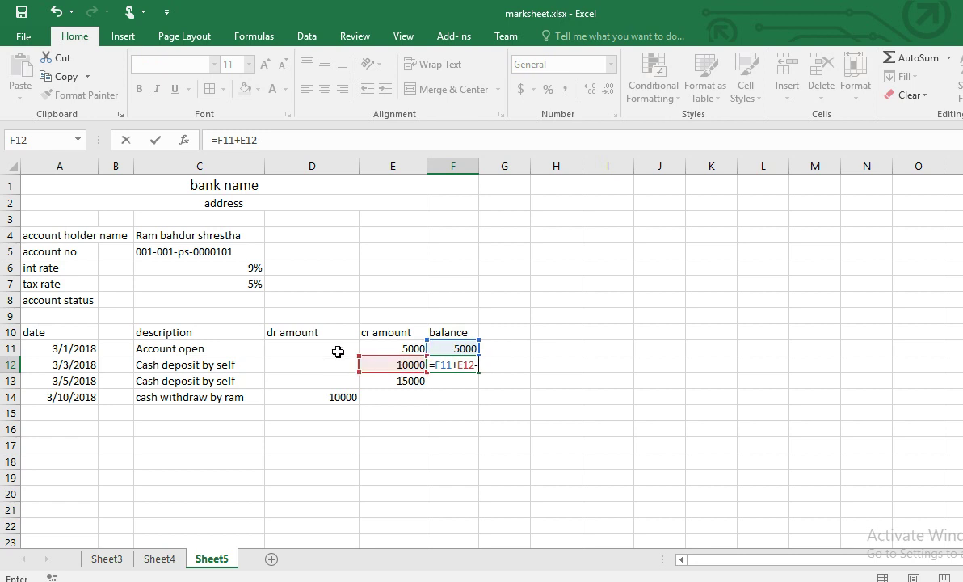
pyautogui.click(331, 366)
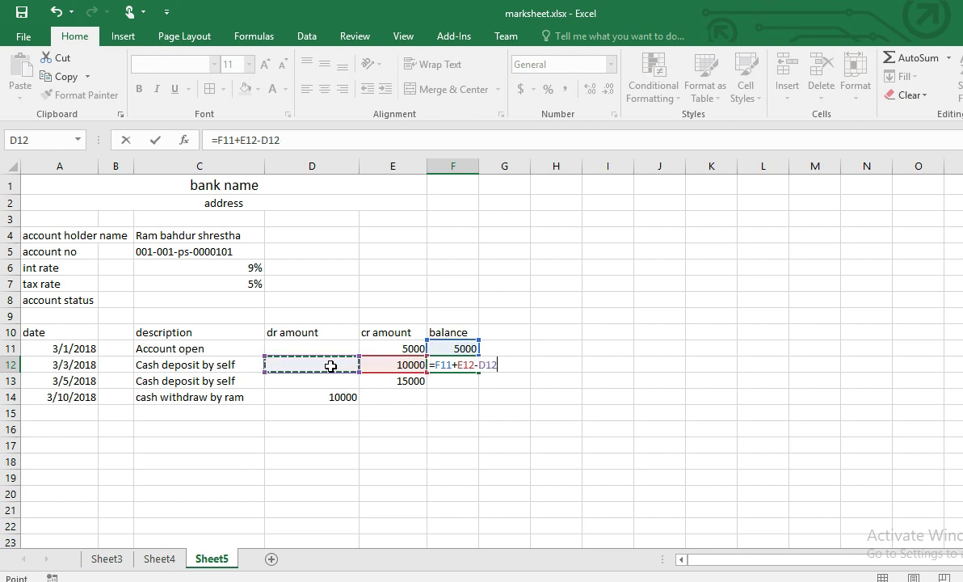
pyautogui.press('Return')
# Step: Re-enter =F11+E12-D12 in F12 for a 15000 balance, then check the cells
pyautogui.click(460, 365)
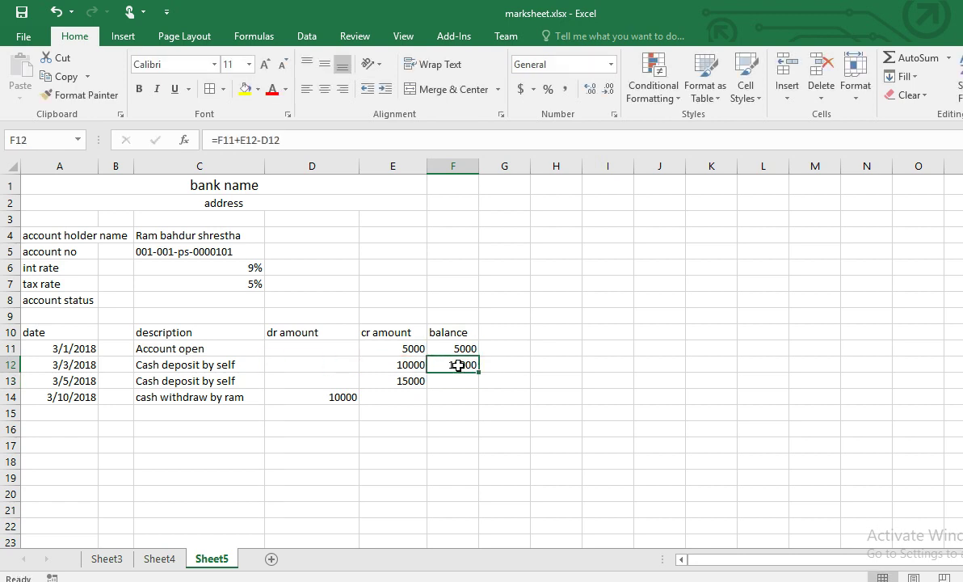
pyautogui.write('=')
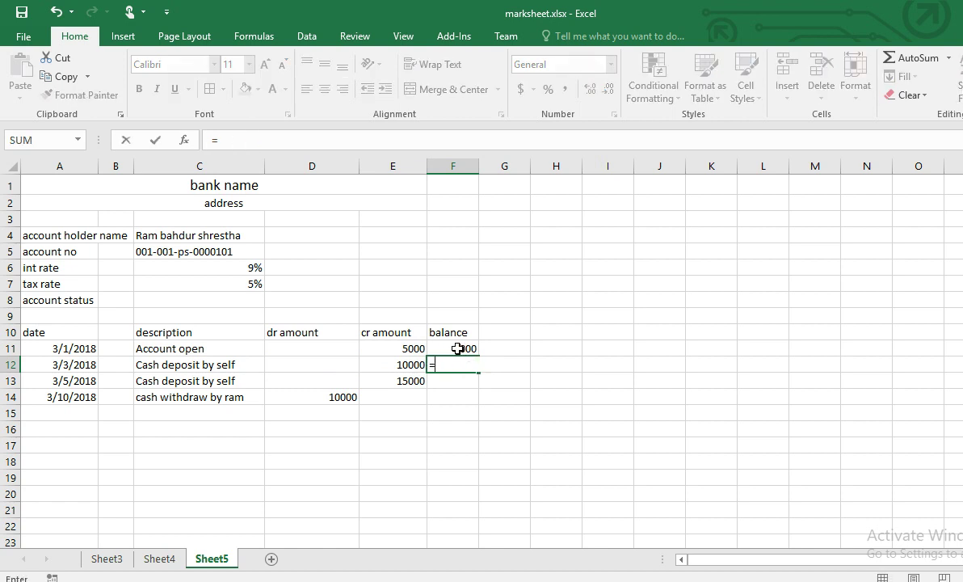
pyautogui.click(453, 348)
pyautogui.write('+')
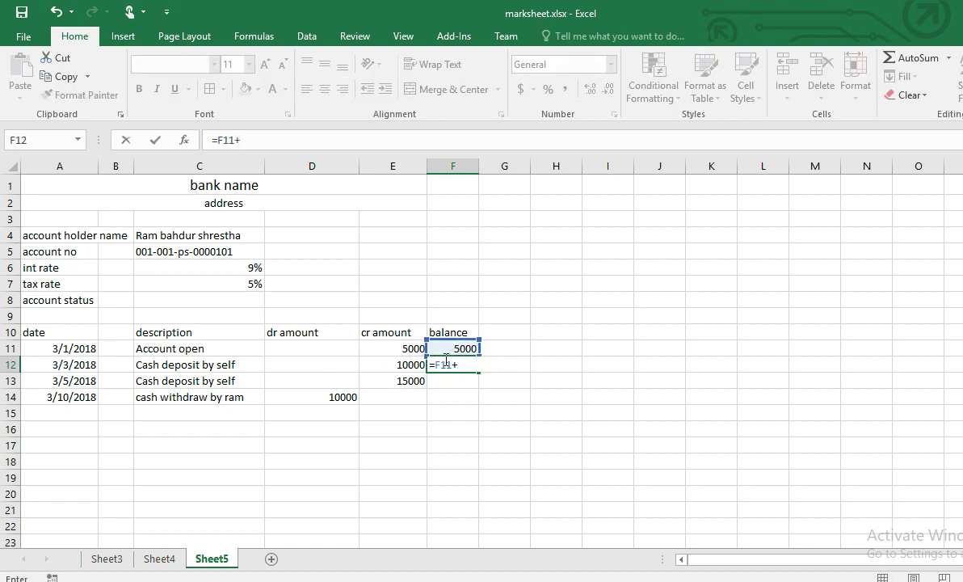
pyautogui.click(390, 367)
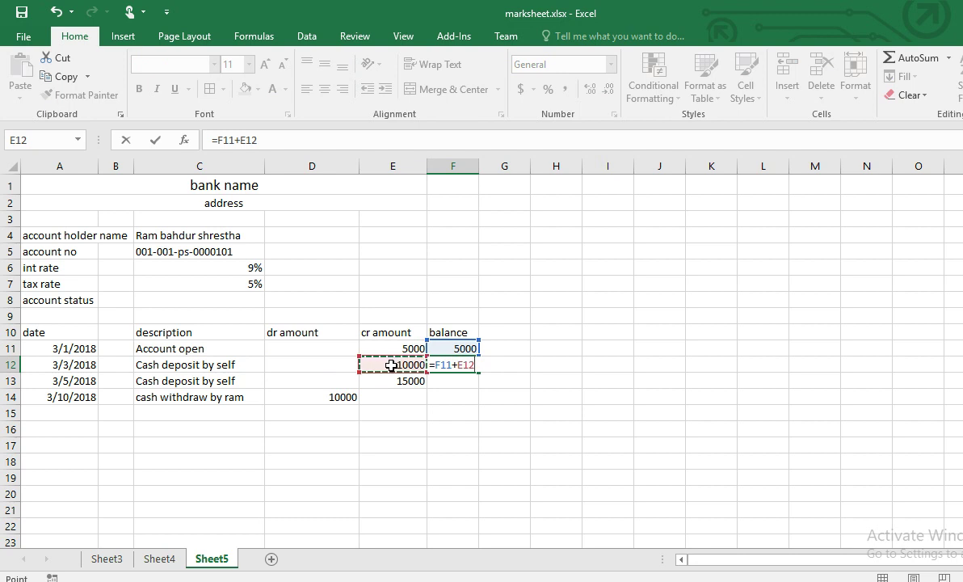
pyautogui.write('-')
pyautogui.click(326, 366)
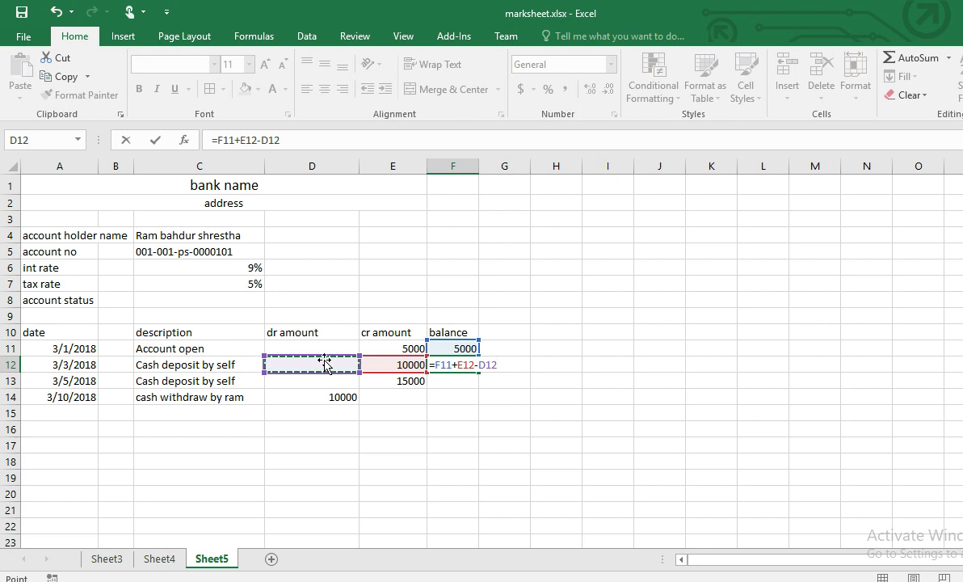
pyautogui.press('Return')
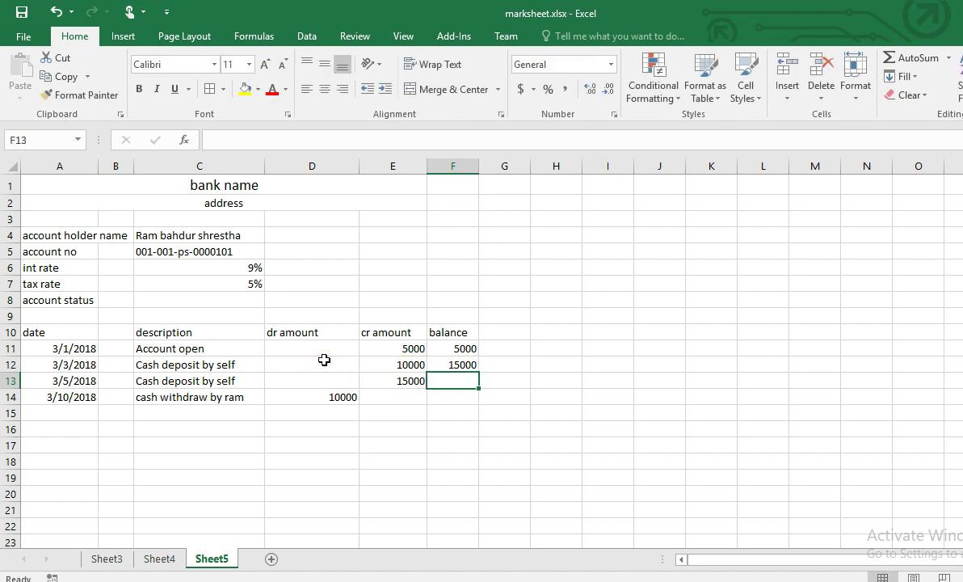
pyautogui.click(422, 349)
pyautogui.click(410, 365)
pyautogui.click(456, 365)
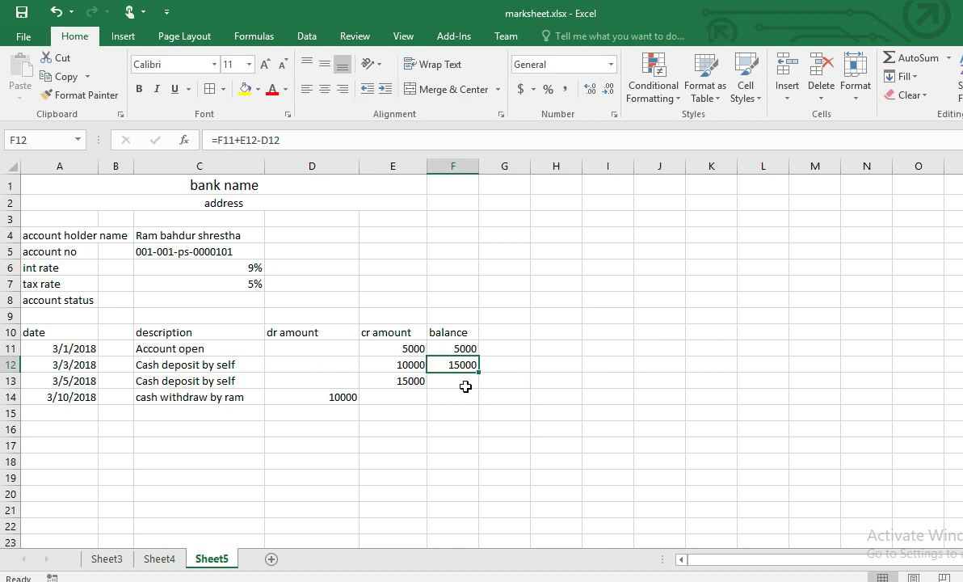
# Step: Fill the F12 balance formula down through F22, giving 30000 and 20000
pyautogui.moveTo(482, 373); pyautogui.dragTo(489, 533)
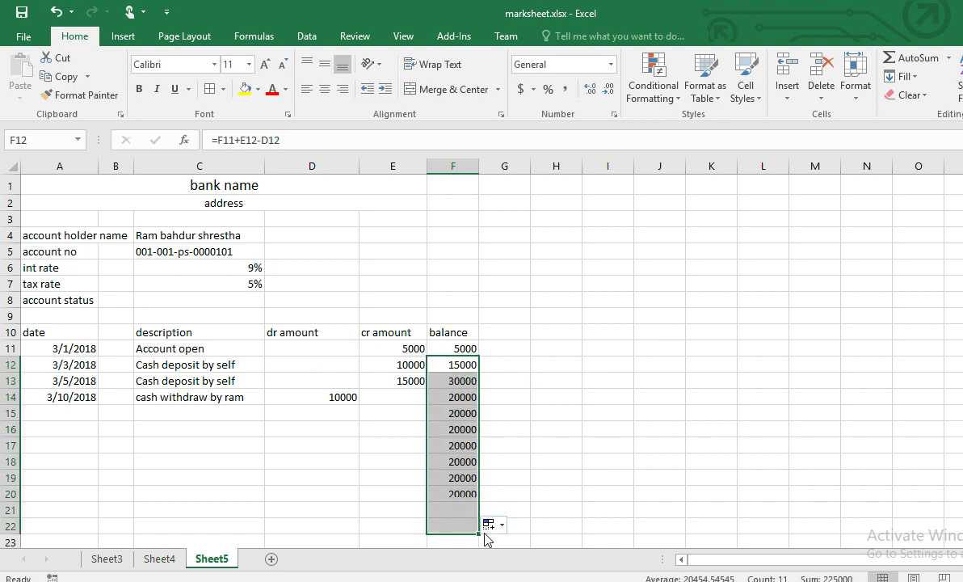
pyautogui.scroll(-1, 459, 449)
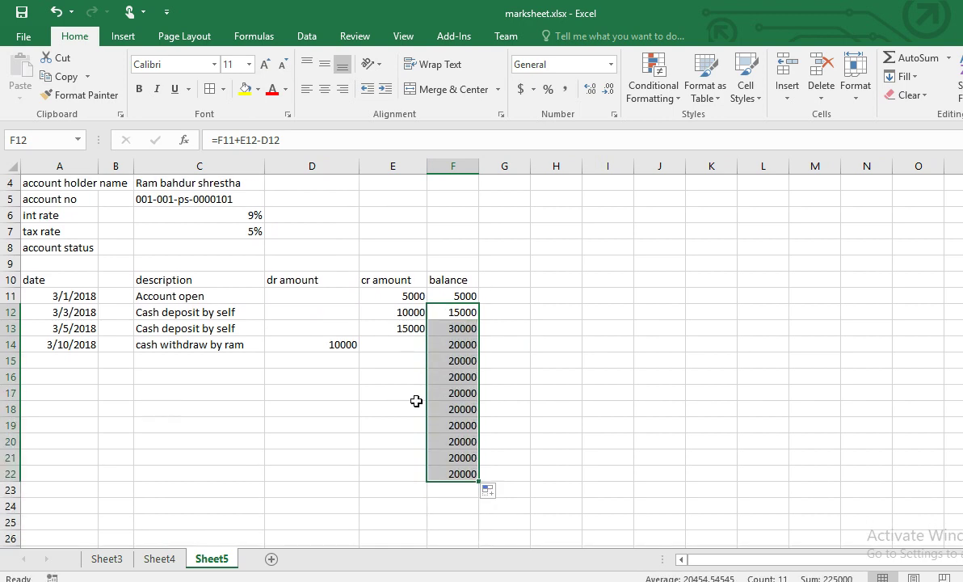
# Step: Inspect the copied balance formulas and the withdrawal's debit amount
pyautogui.click(456, 328)
pyautogui.click(358, 345)
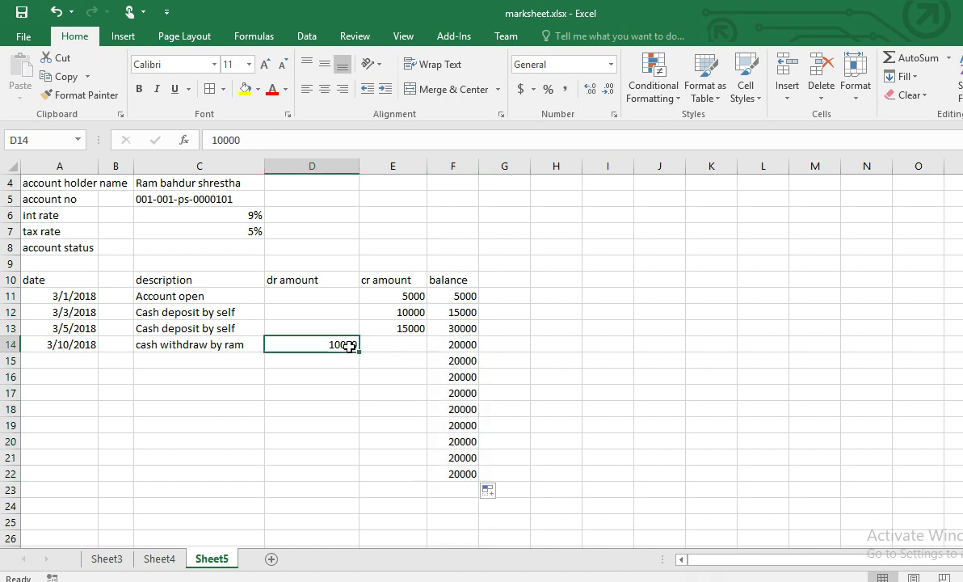
pyautogui.click(434, 348)
pyautogui.press('Left')
# Step: Enter 5000 debits in D15 and D16 and a 500000 credit in E17
pyautogui.click(337, 364)
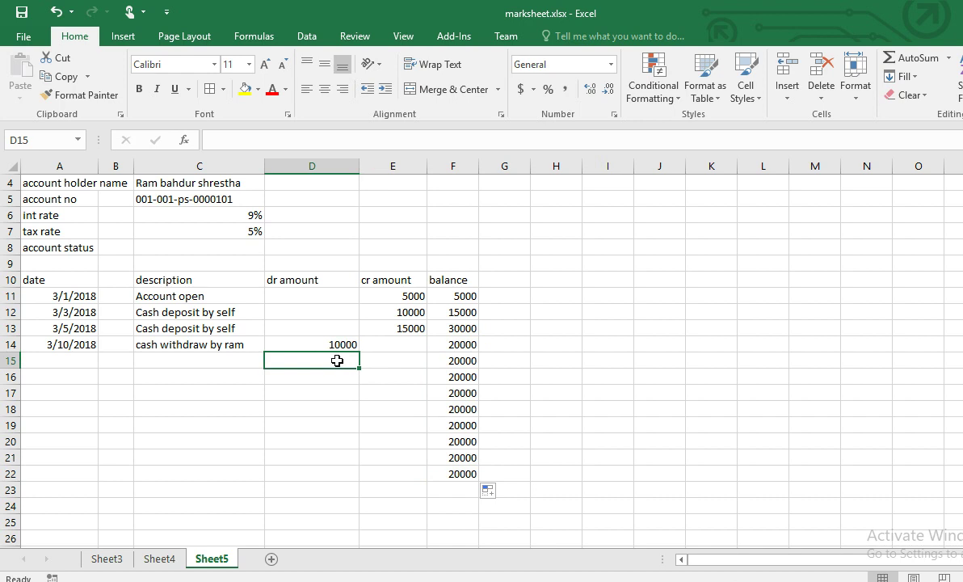
pyautogui.write('5000')
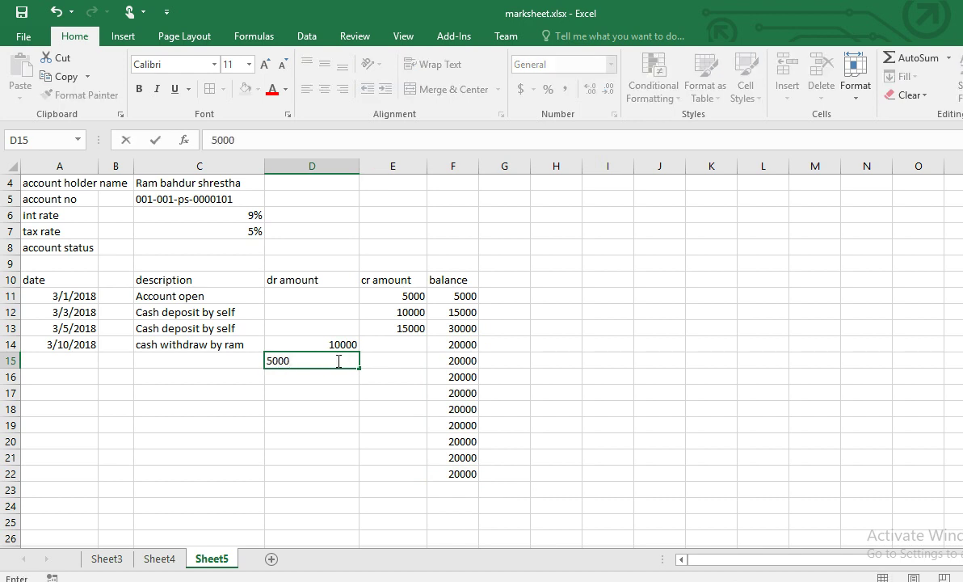
pyautogui.press('Return')
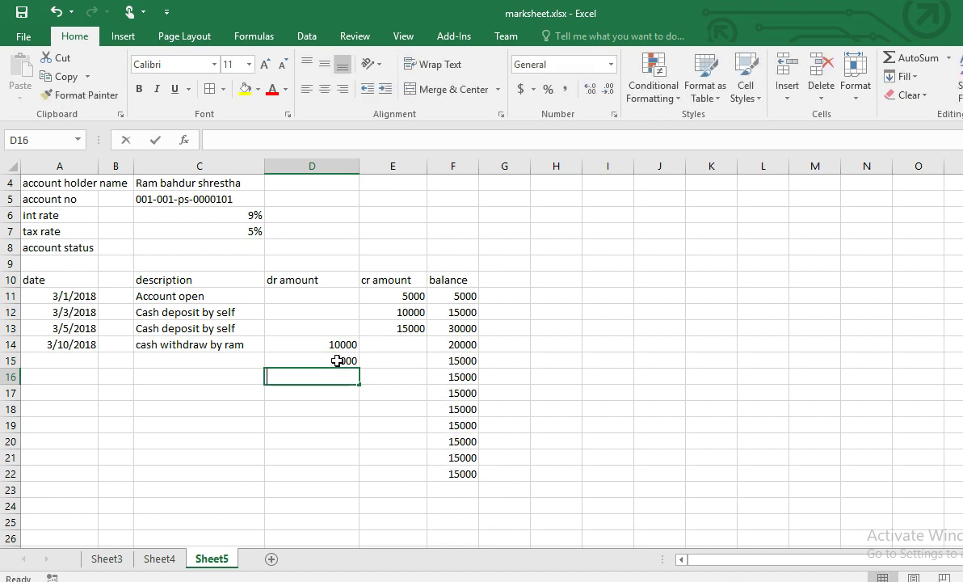
pyautogui.write('5000')
pyautogui.press('Return')
pyautogui.press('Right')
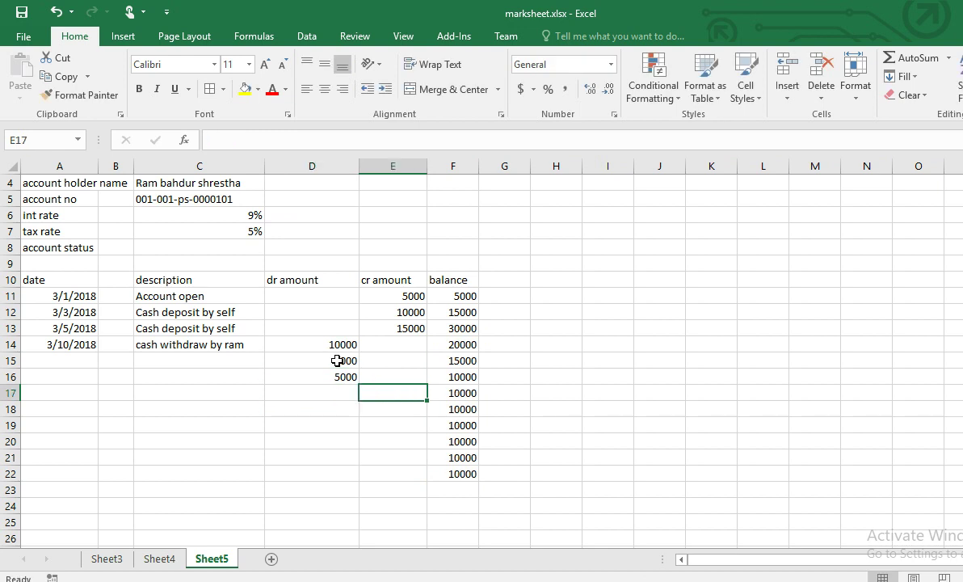
pyautogui.write('500000')
pyautogui.press('Return')
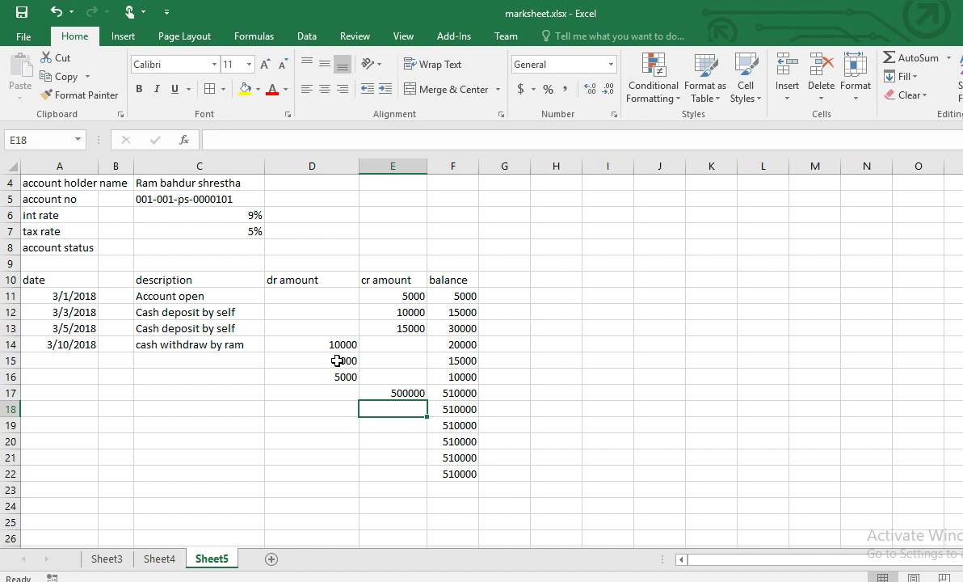
# Step: Enter date 3/10/2018 in A15 and description 'Cash deposit by self' in C15
pyautogui.click(71, 358)
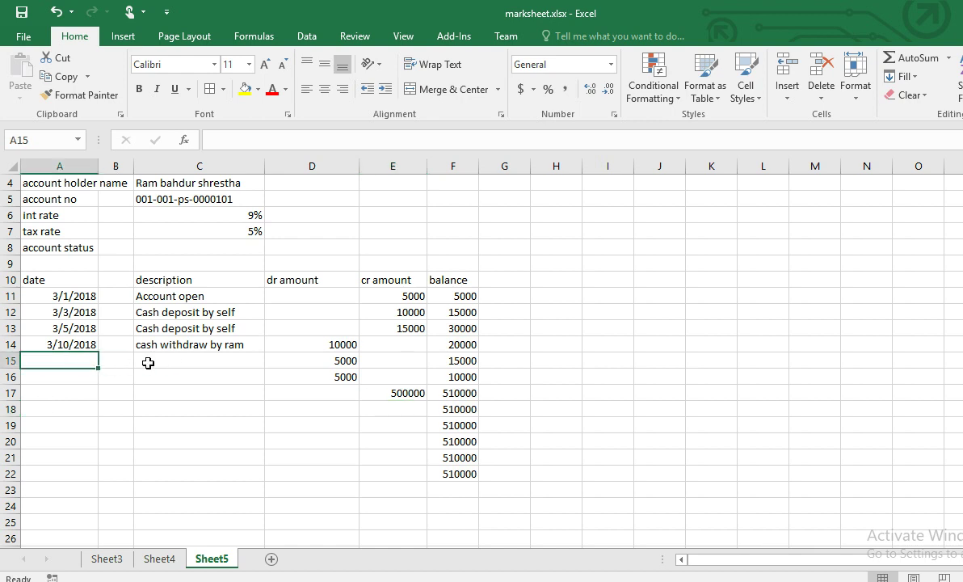
pyautogui.write('3/10/201')
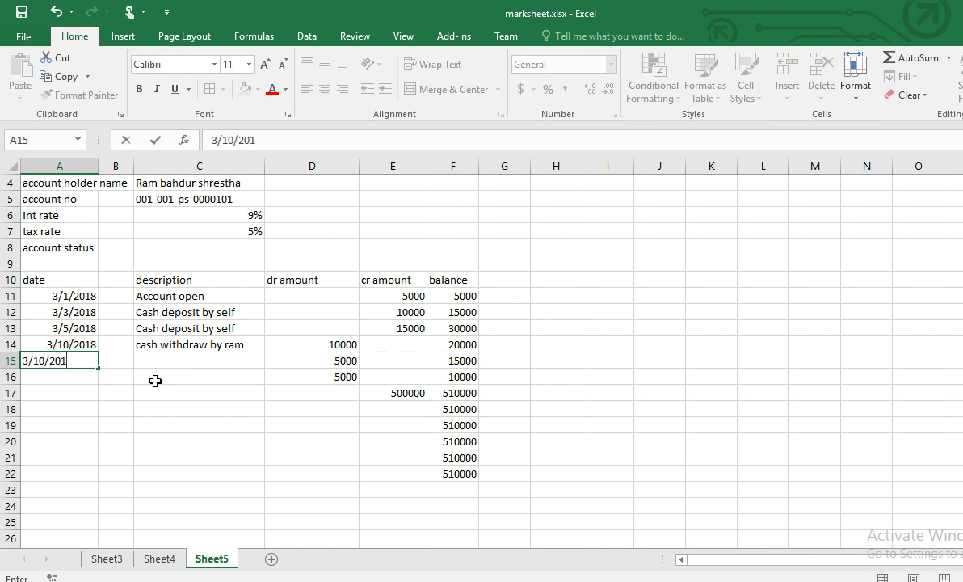
pyautogui.write('8')
pyautogui.press('Tab')
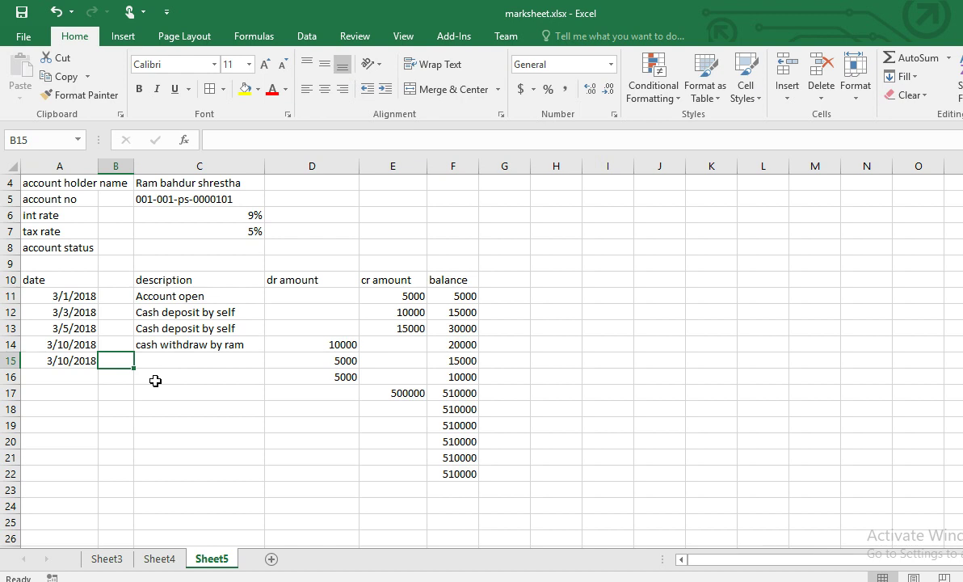
pyautogui.press('Tab')
pyautogui.write('cash deposit by self')
pyautogui.press('Tab')
# Step: Replace the D15 debit with a 15000 credit in E15
pyautogui.press('Delete')
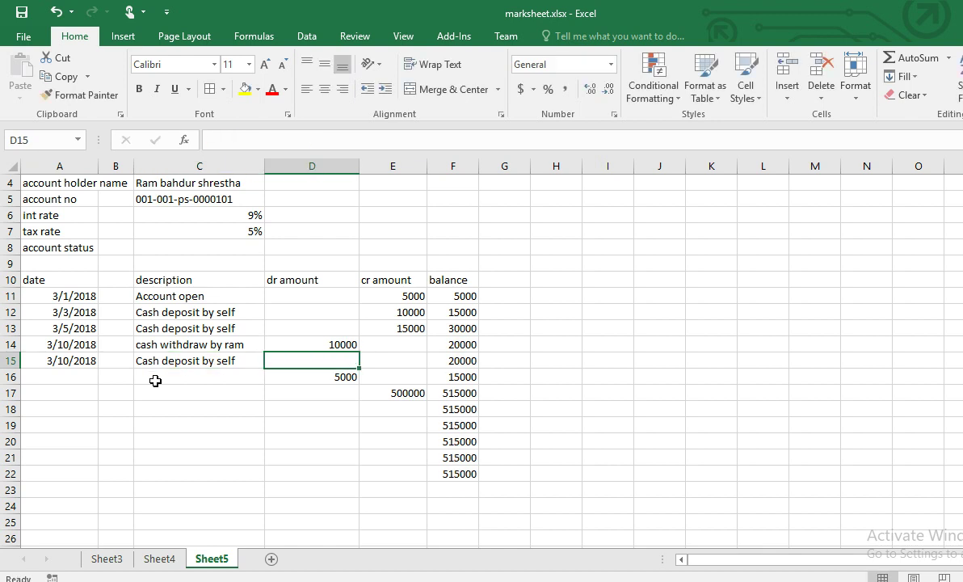
pyautogui.press('Tab')
pyautogui.write('150000')
pyautogui.press('BackSpace')
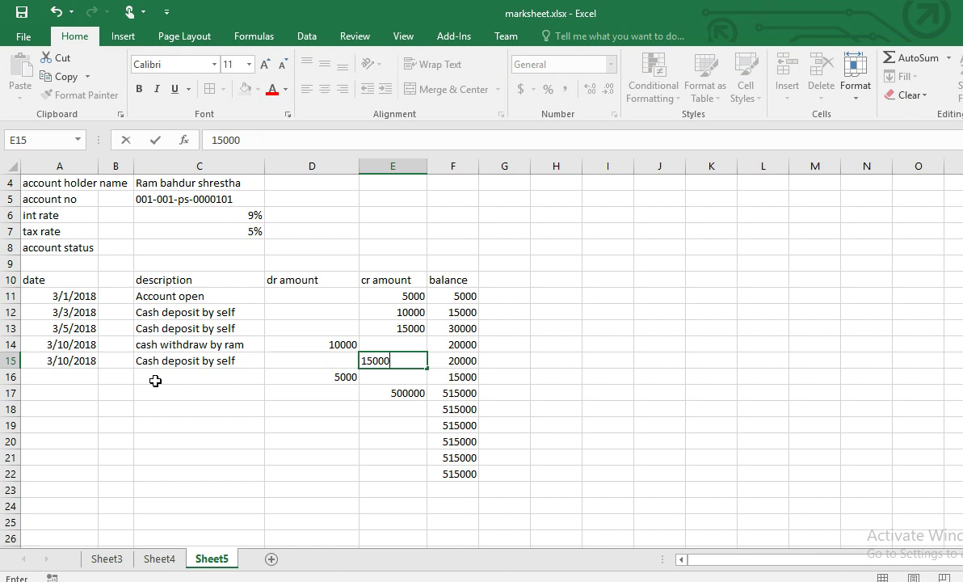
pyautogui.press('Return')
pyautogui.click(490, 439)
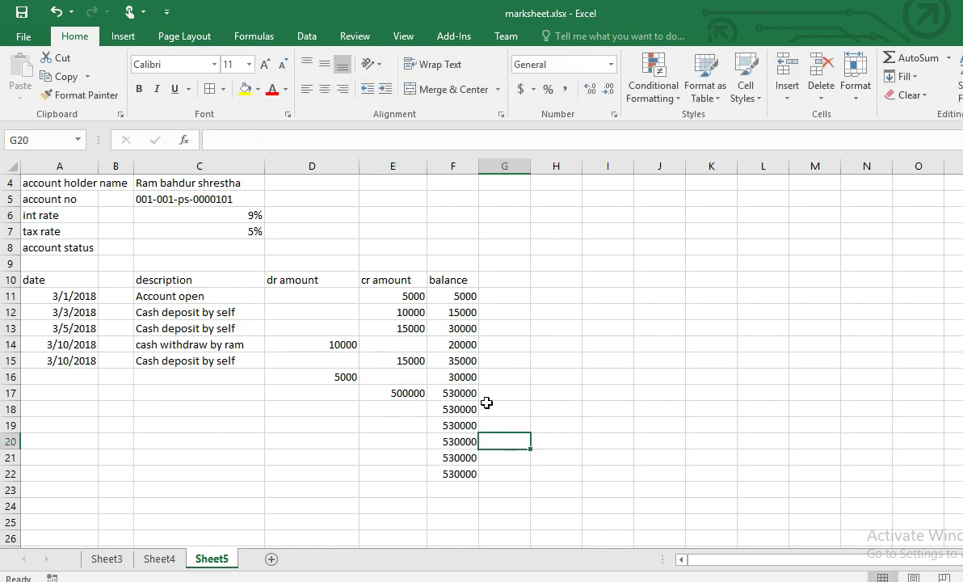
pyautogui.click(405, 312)
pyautogui.moveTo(405, 312); pyautogui.dragTo(194, 329)
pyautogui.moveTo(81, 295)
pyautogui.mouseDown()
pyautogui.moveTo(382, 343)
pyautogui.moveTo(425, 379)
pyautogui.mouseUp()
pyautogui.click(543, 373)
pyautogui.click(469, 342)
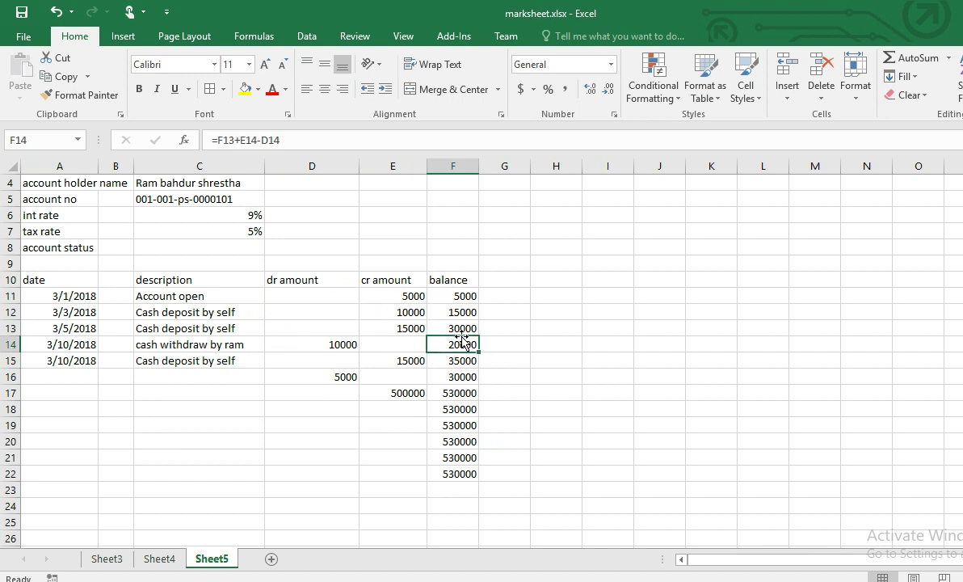
pyautogui.click(657, 395)
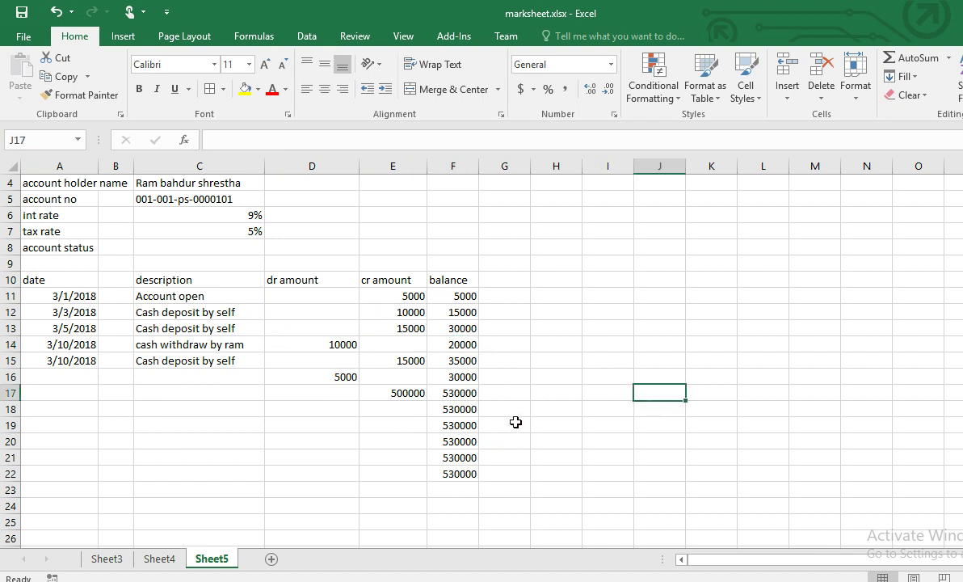
pyautogui.click(252, 423)
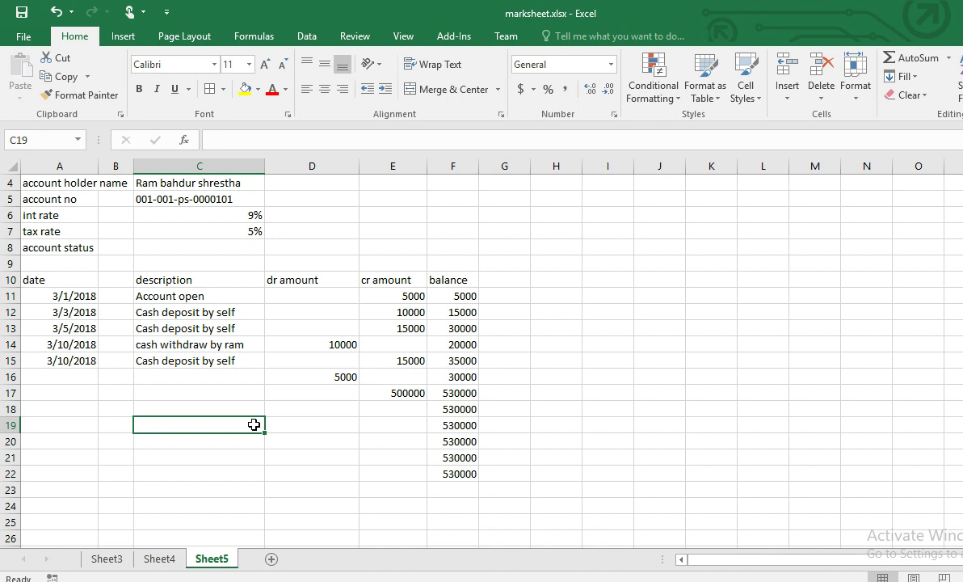
# Step: Left-align the 9% and 5% rate values in C6:C7
pyautogui.moveTo(254, 215); pyautogui.dragTo(255, 232)
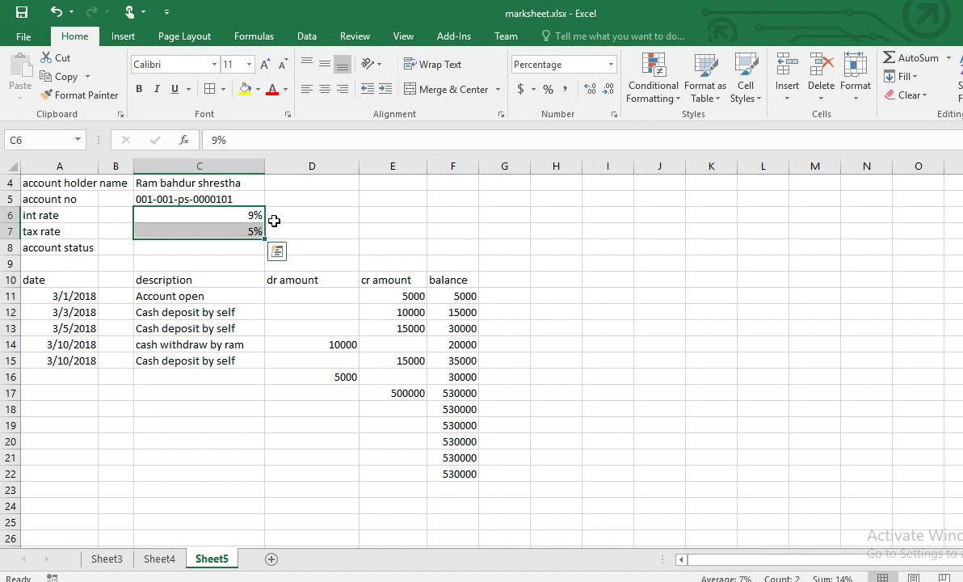
pyautogui.click(307, 91)
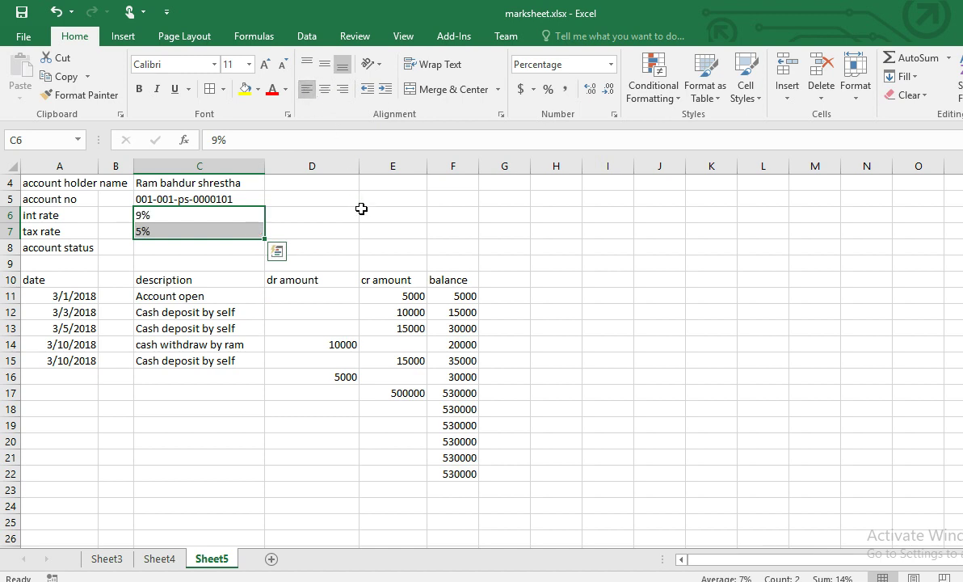